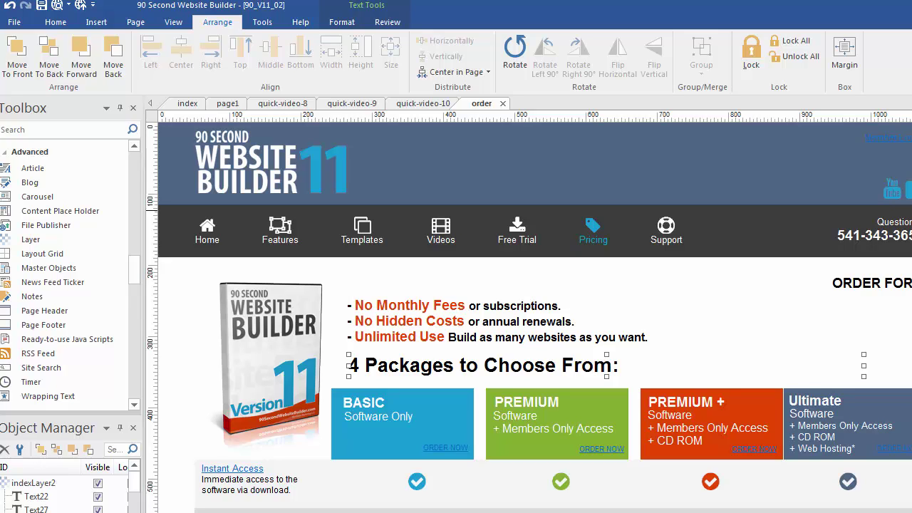
Step: Look over the package comparison table on the order page
key(Escape)
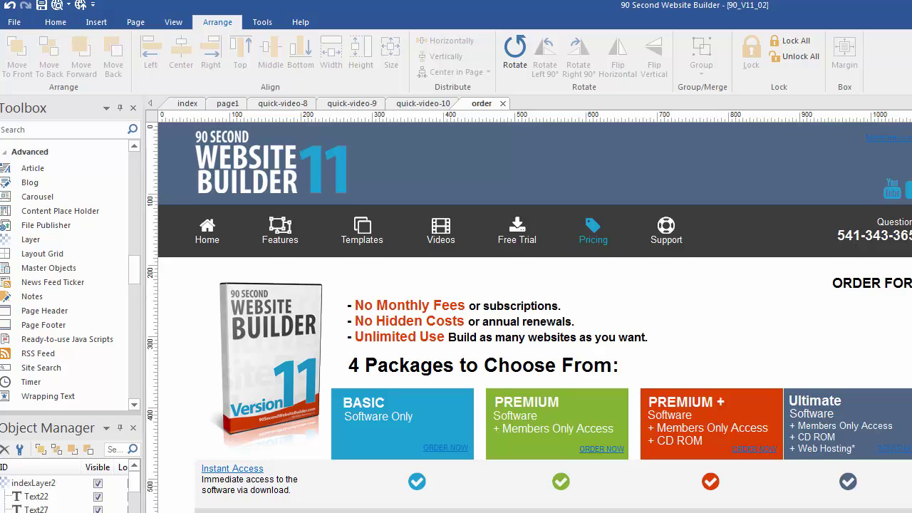
scroll(528, 317, down, 10)
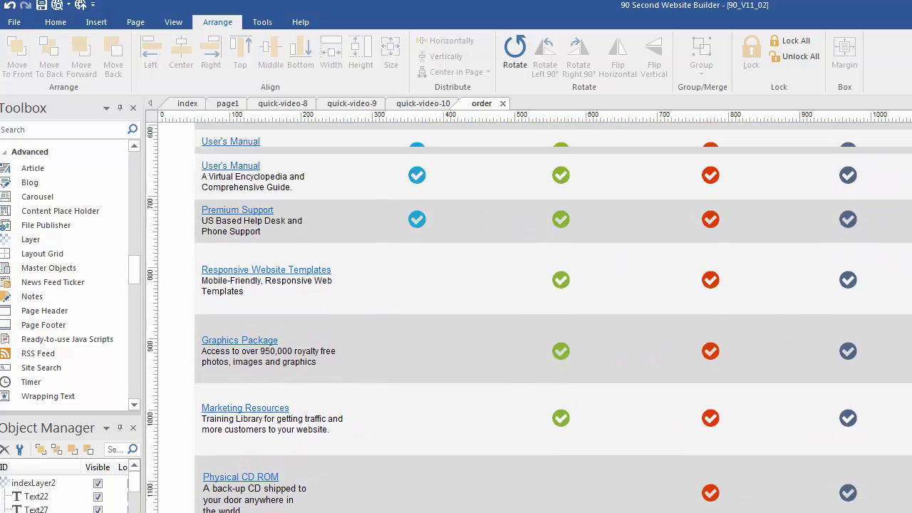
scroll(528, 317, up, 5)
scroll(529, 317, down, 1)
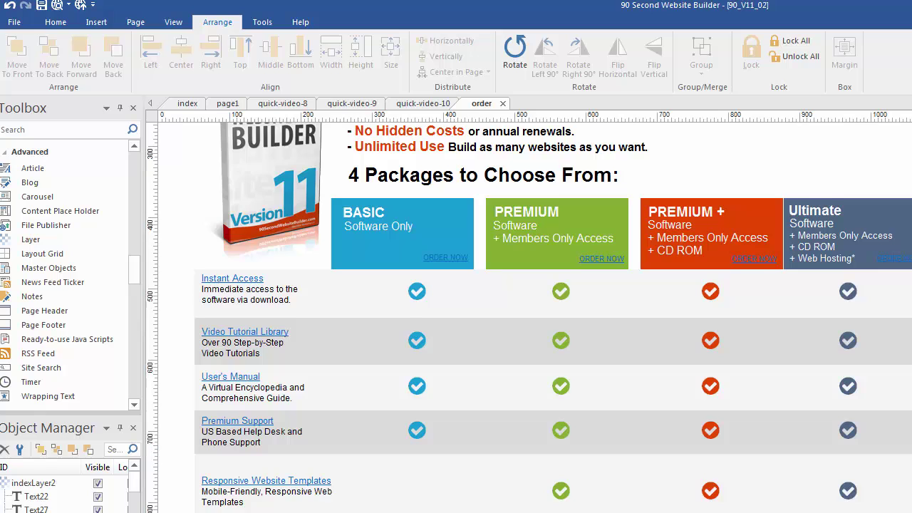
scroll(636, 352, down, 2)
scroll(637, 353, up, 5)
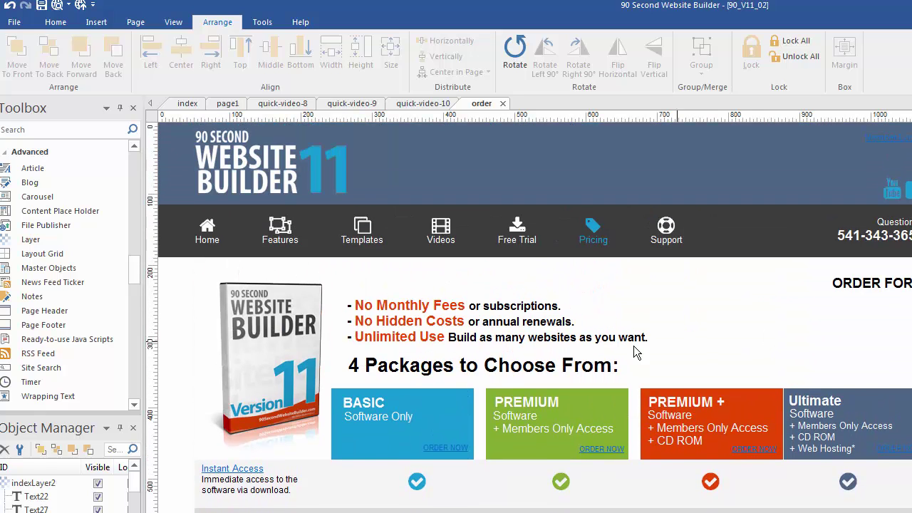
Step: Move the BASIC box slightly right and raise the PREMIUM box a little, so their top edges are out of line
click(466, 399)
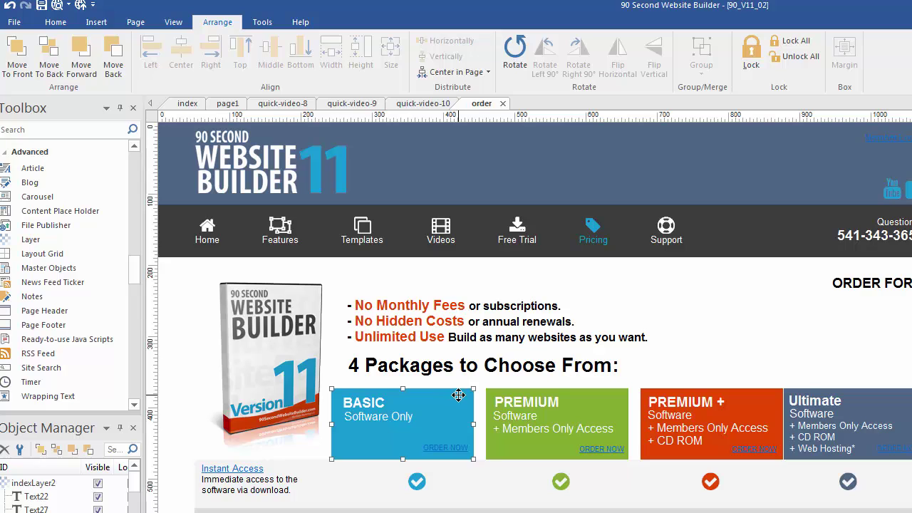
mouse_move(459, 395)
mouse_down()
mouse_move(433, 332)
mouse_move(364, 366)
mouse_move(342, 326)
mouse_move(427, 302)
mouse_move(449, 386)
mouse_move(468, 397)
mouse_up()
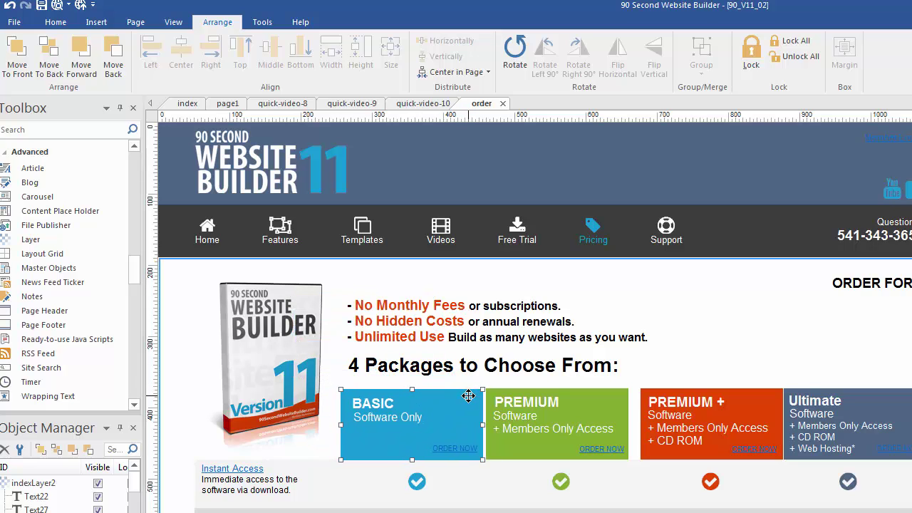
click(618, 398)
mouse_move(618, 397)
mouse_down()
mouse_move(576, 295)
mouse_move(540, 300)
mouse_move(647, 326)
mouse_move(594, 305)
mouse_move(628, 394)
mouse_move(602, 404)
mouse_move(605, 391)
mouse_up()
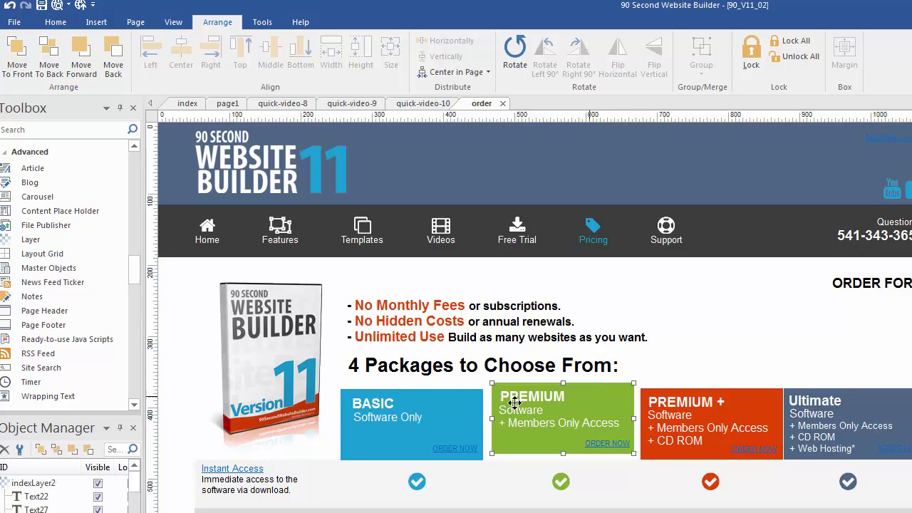
click(477, 399)
drag(478, 399, 476, 392)
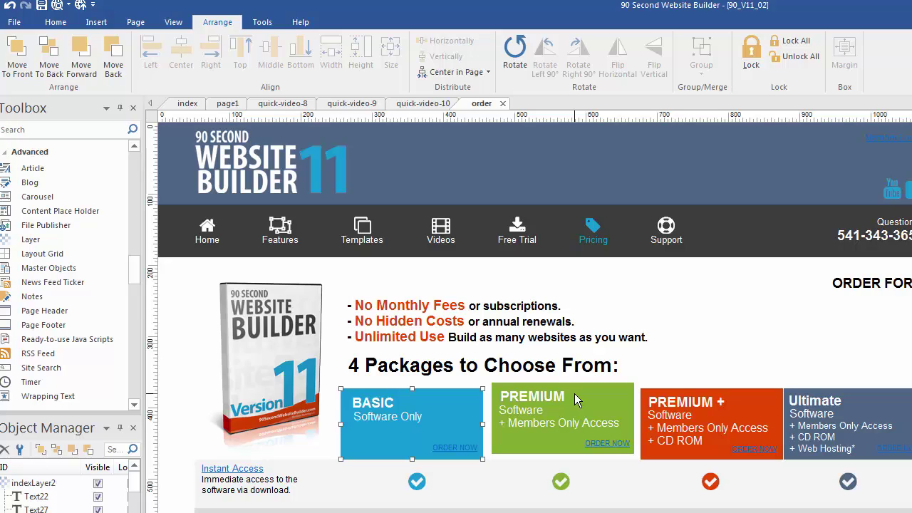
click(34, 483)
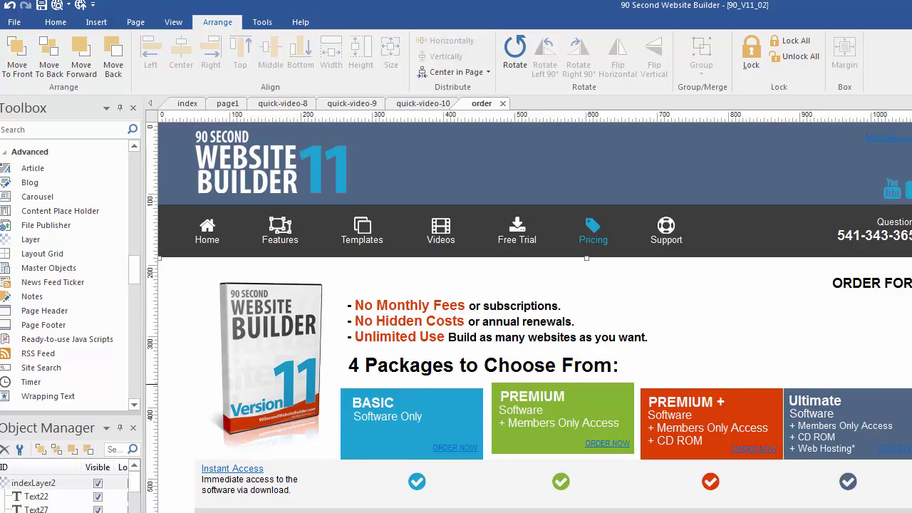
Step: Align the tops of the BASIC, PREMIUM and PREMIUM + package boxes
click(470, 393)
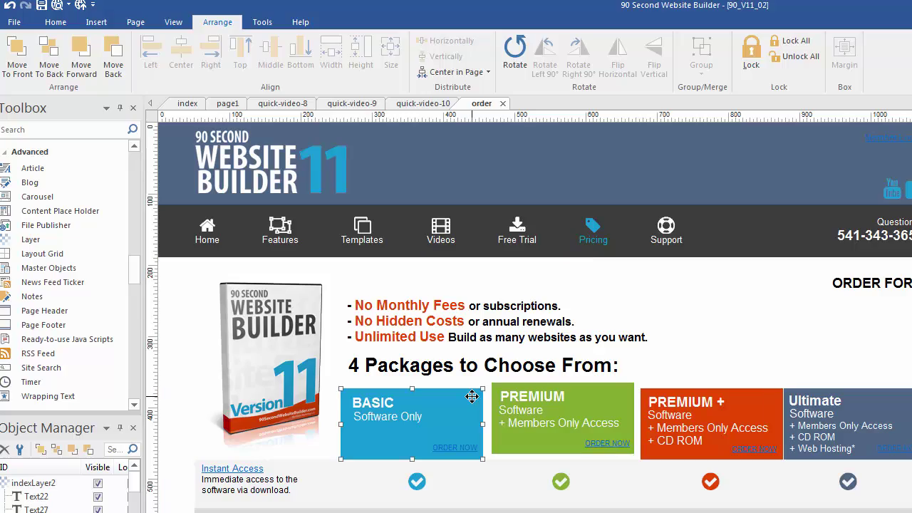
shift+click(603, 399)
shift+click(780, 399)
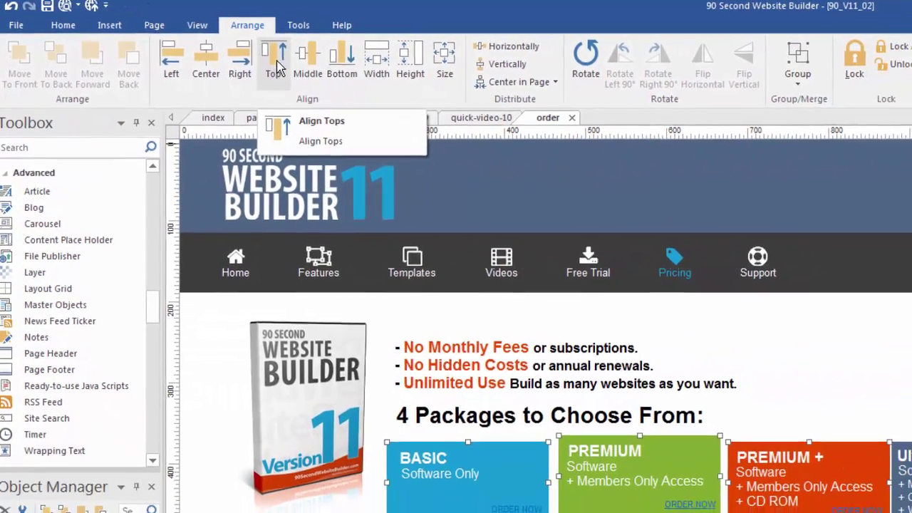
click(278, 68)
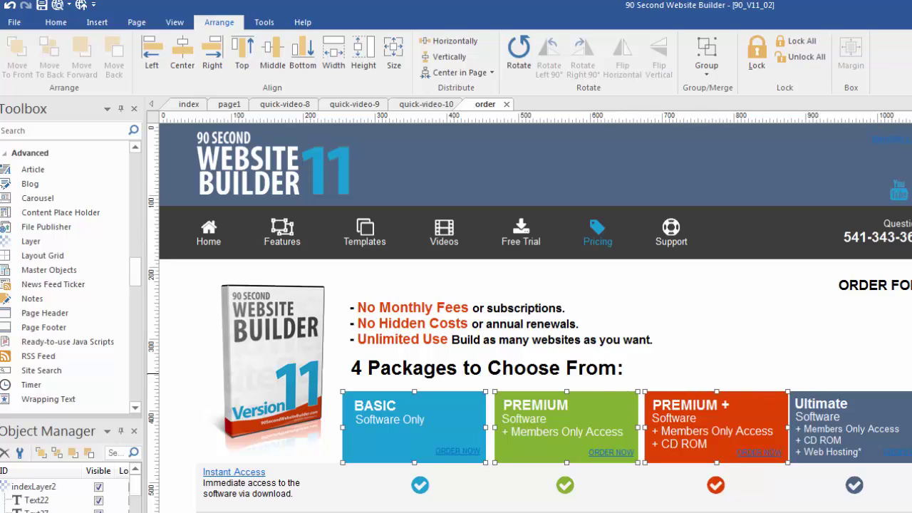
click(796, 378)
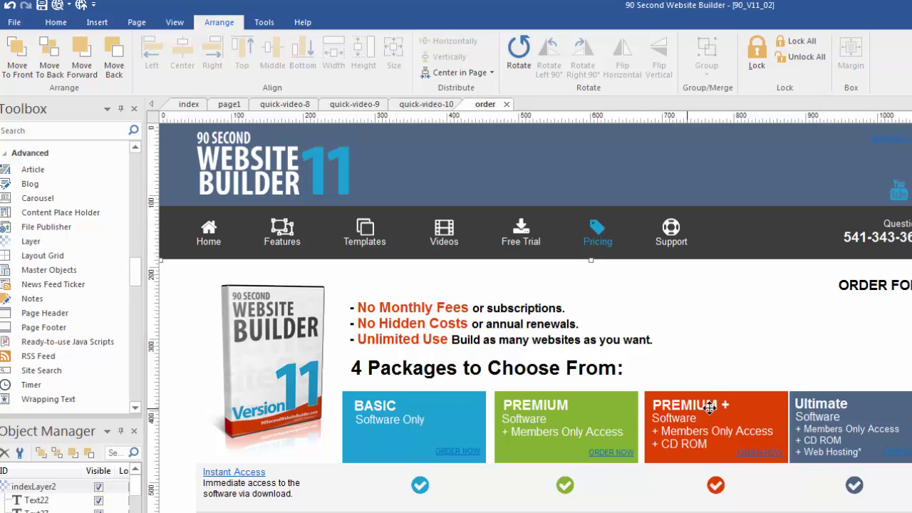
Step: Distribute the Ultimate, PREMIUM +, PREMIUM and BASIC package boxes evenly in the horizontal direction
click(823, 403)
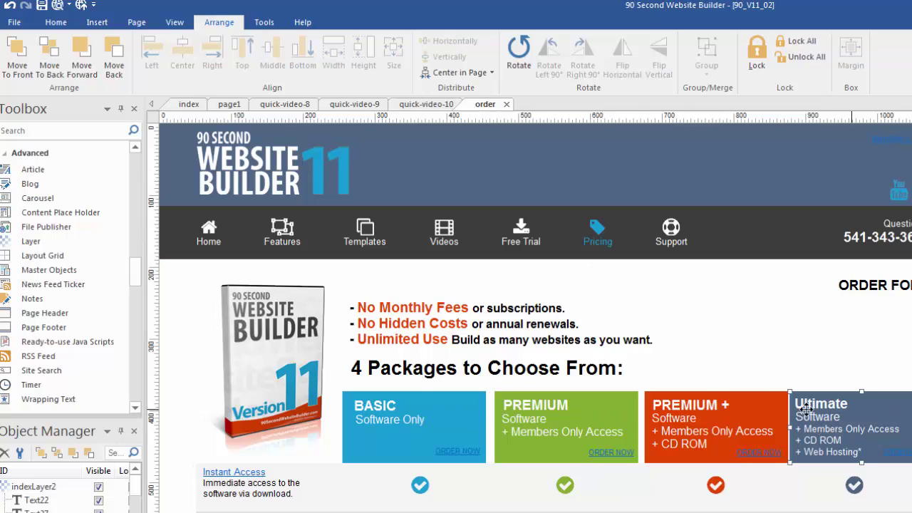
shift+click(776, 404)
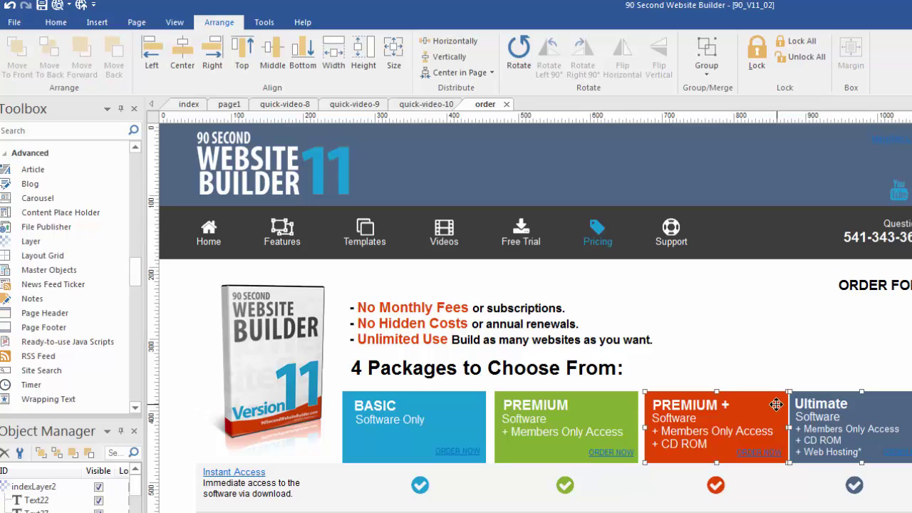
shift+click(629, 408)
shift+click(478, 400)
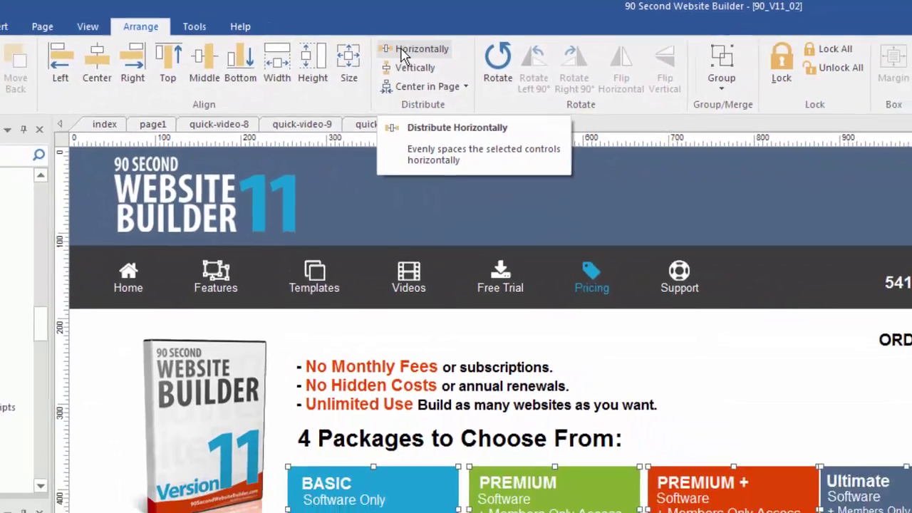
click(402, 51)
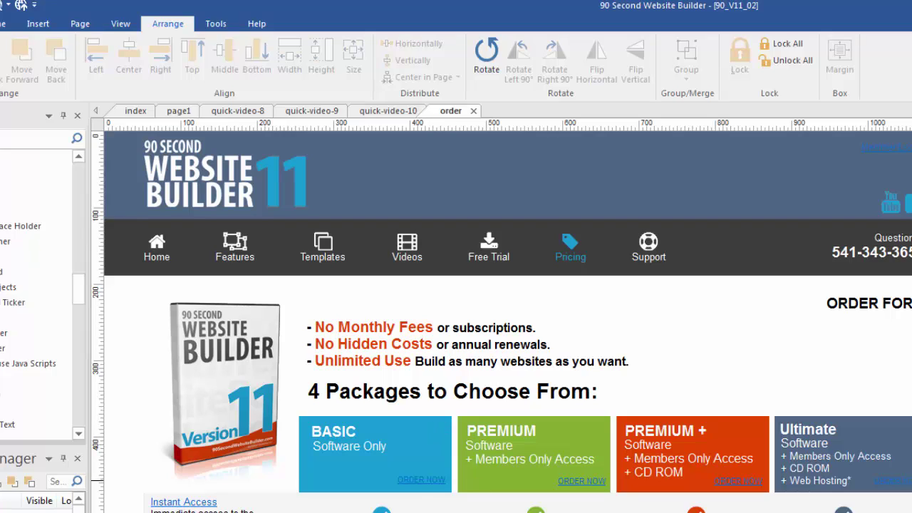
Step: Nudge the PREMIUM + box right until it sits almost against the Ultimate box
click(759, 421)
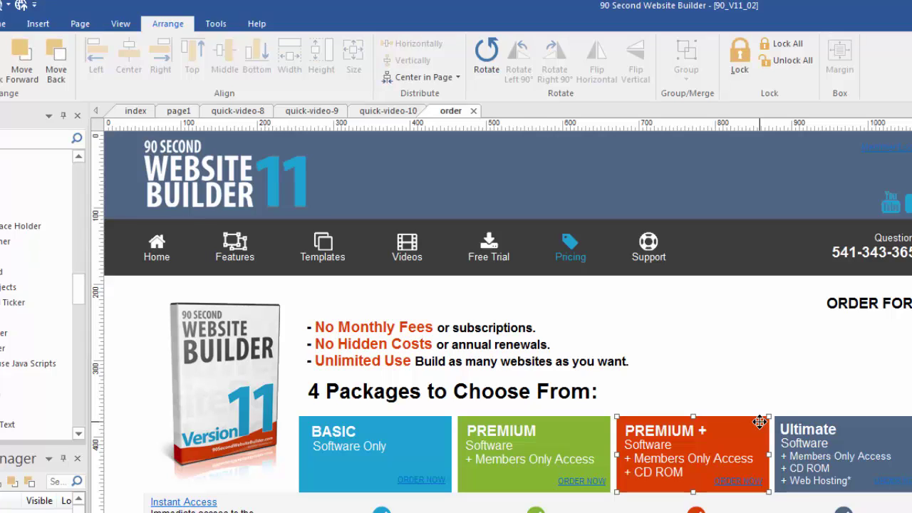
key(Right)
key(Right)
key(Right)
key(Right)
key(Right)
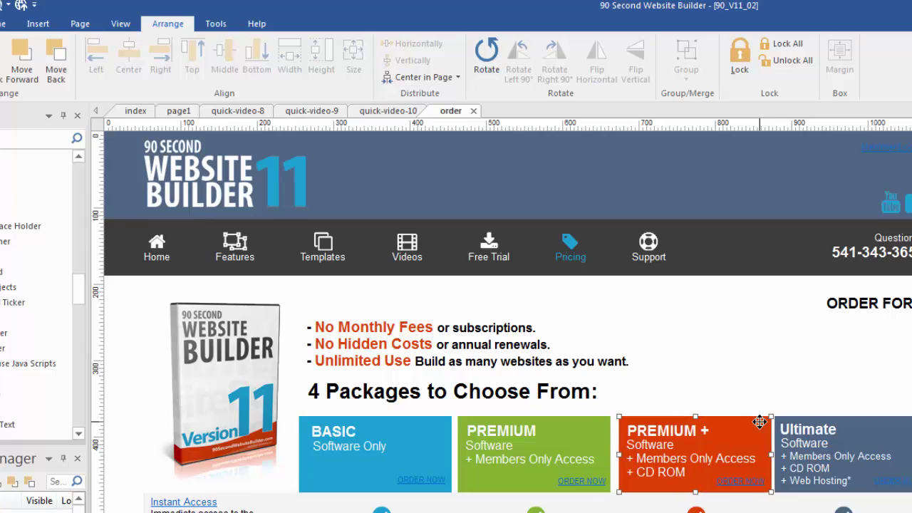
Step: Nudge the PREMIUM box right until only a thin gap separates it from the PREMIUM + box
click(611, 430)
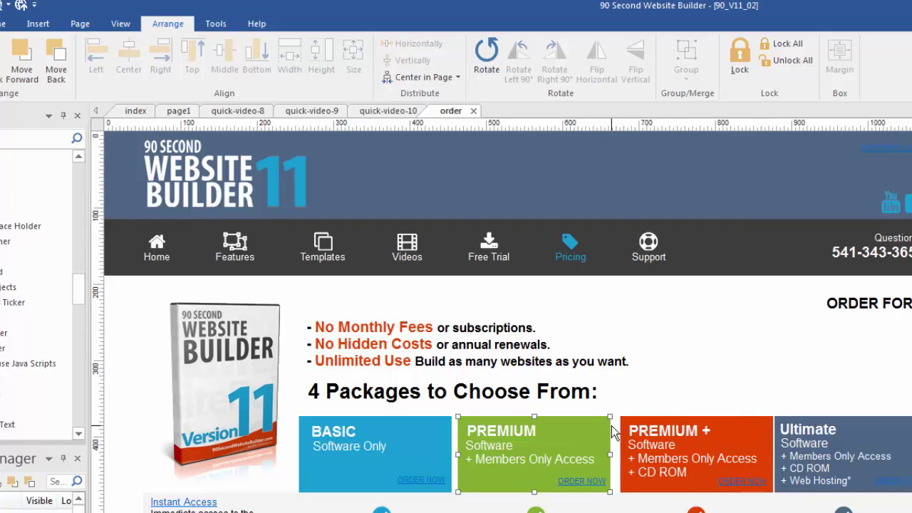
key(Right)
key(Right)
key(Right)
key(Right)
key(Right)
key(Right)
key(Right)
key(Right)
key(Right)
key(Right)
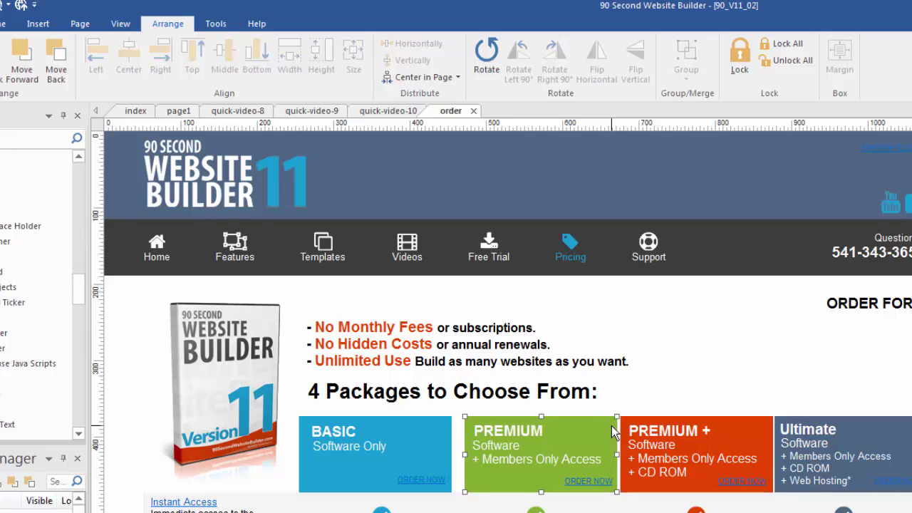
key(Right)
key(Right)
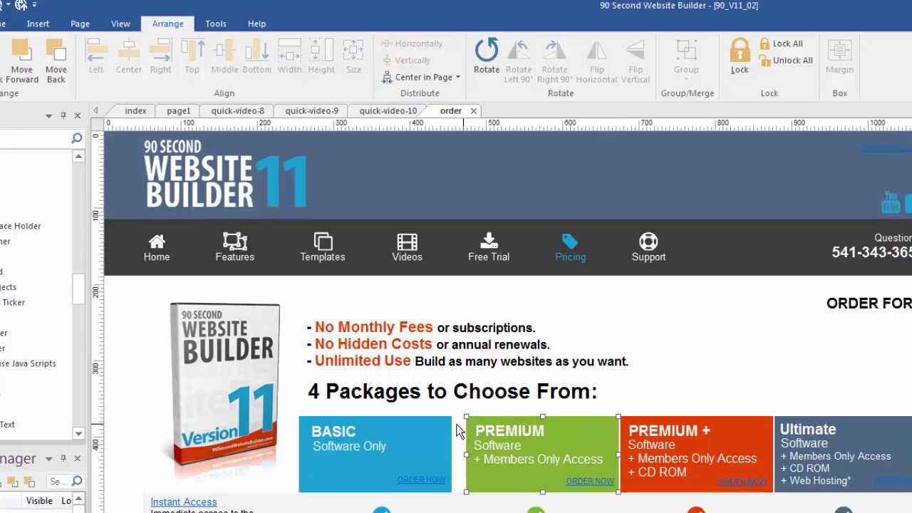
Step: Nudge the BASIC box right until only a thin gap separates it from the PREMIUM box, and deselect it
click(447, 423)
key(Right)
key(Right)
key(Right)
key(Right)
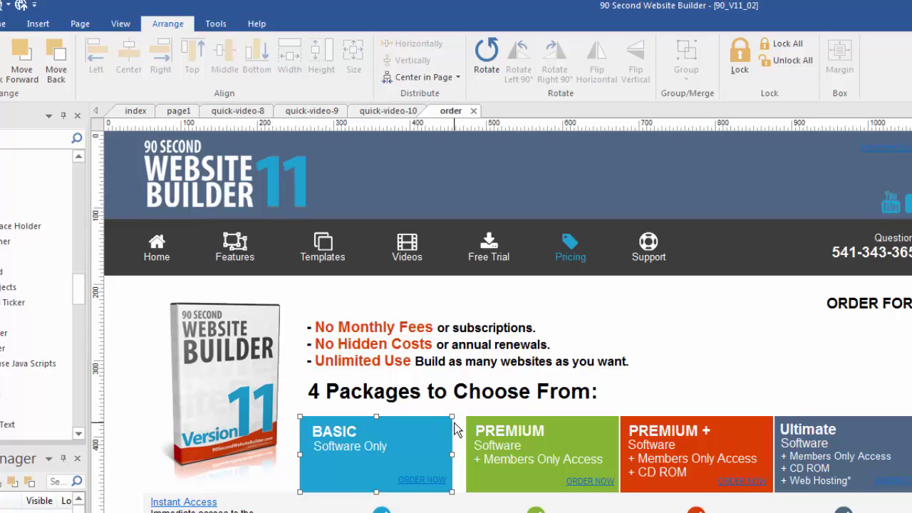
key(Right)
key(Right)
key(Right)
key(Right)
key(Right)
key(Right)
key(Right)
key(Right)
key(Right)
key(Right)
key(Right)
key(Right)
key(Right)
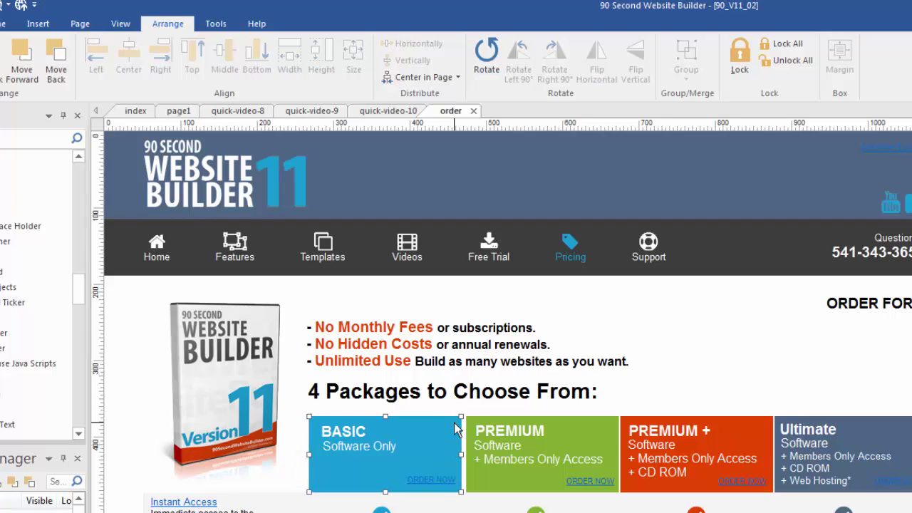
key(Right)
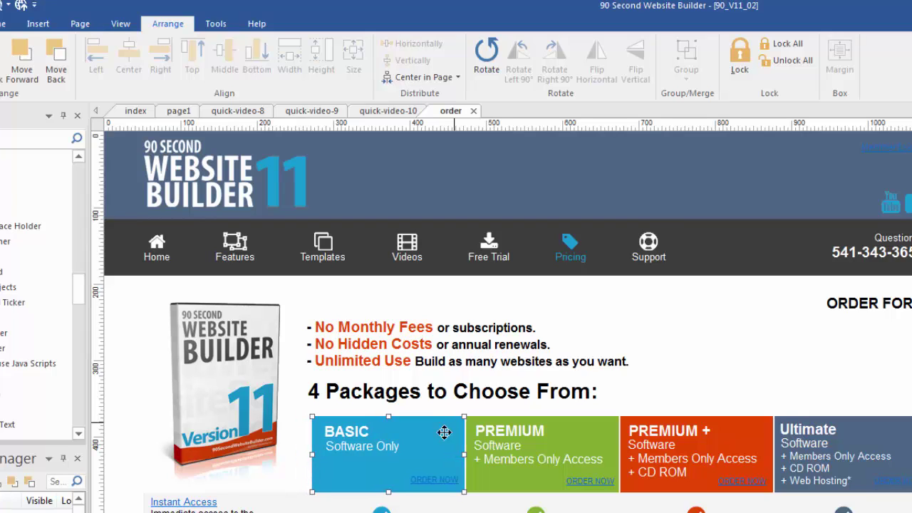
key(Escape)
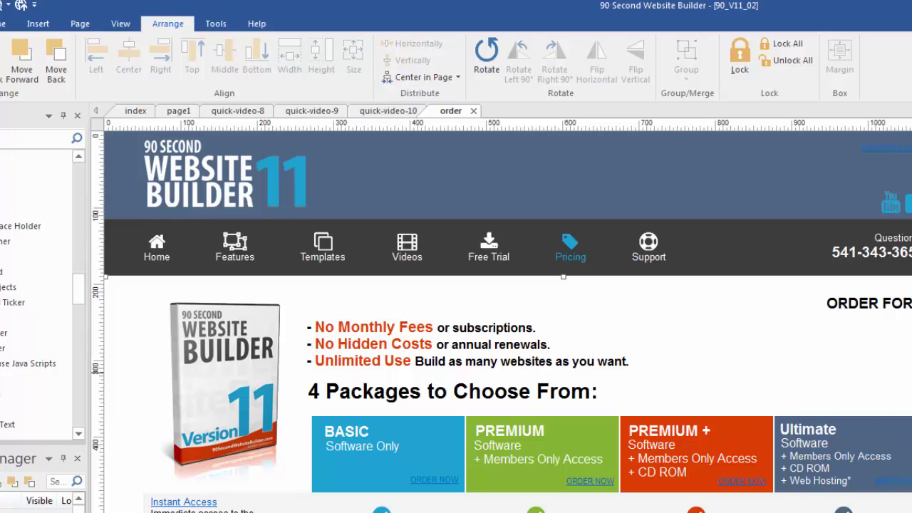
Step: Shift the four blue check marks in the BASIC column alternately left and right so they are out of line
scroll(456, 321, down, 3)
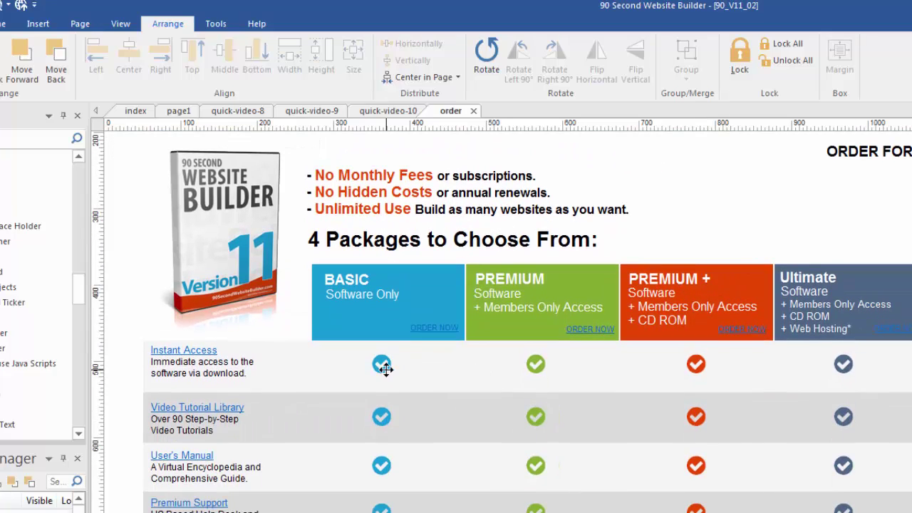
click(384, 365)
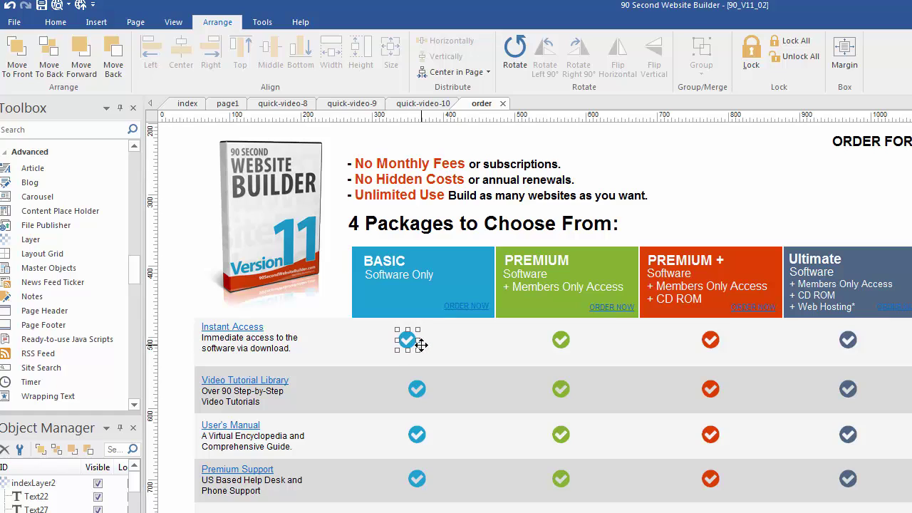
click(419, 388)
drag(419, 388, 432, 387)
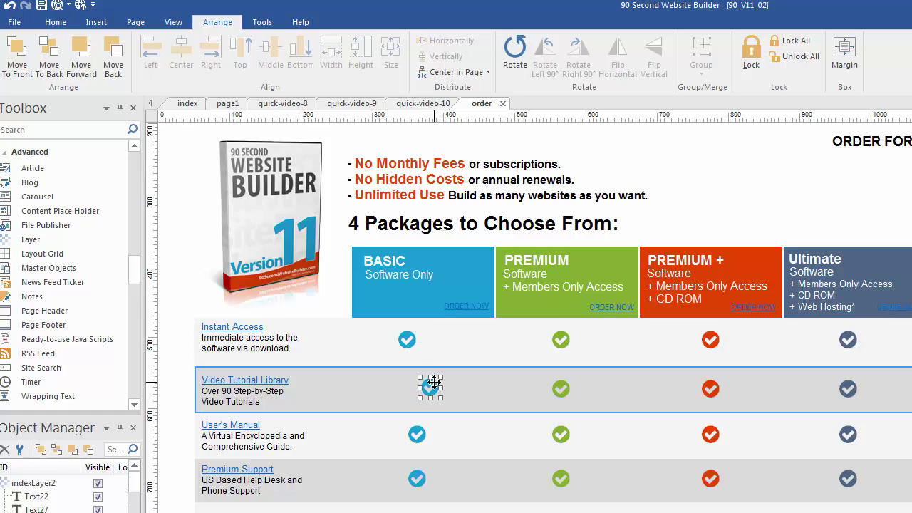
click(414, 434)
drag(413, 435, 407, 434)
drag(417, 478, 419, 482)
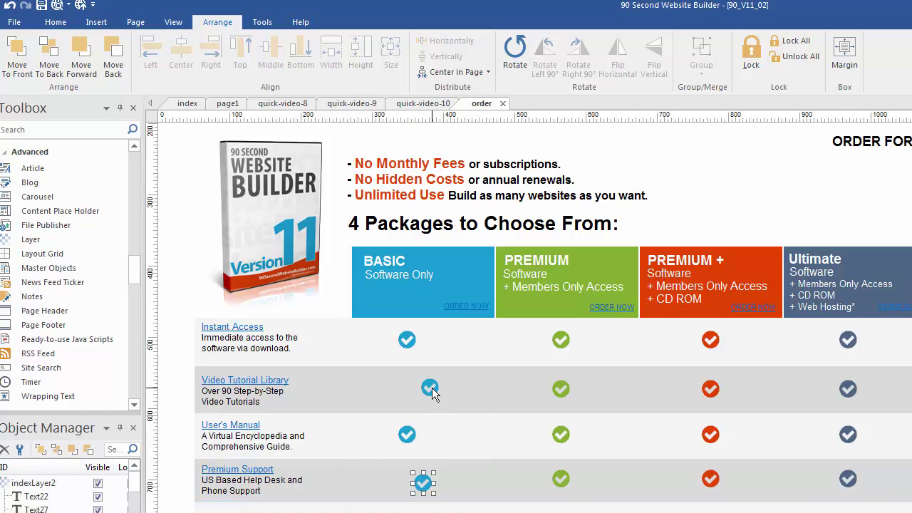
drag(431, 388, 427, 387)
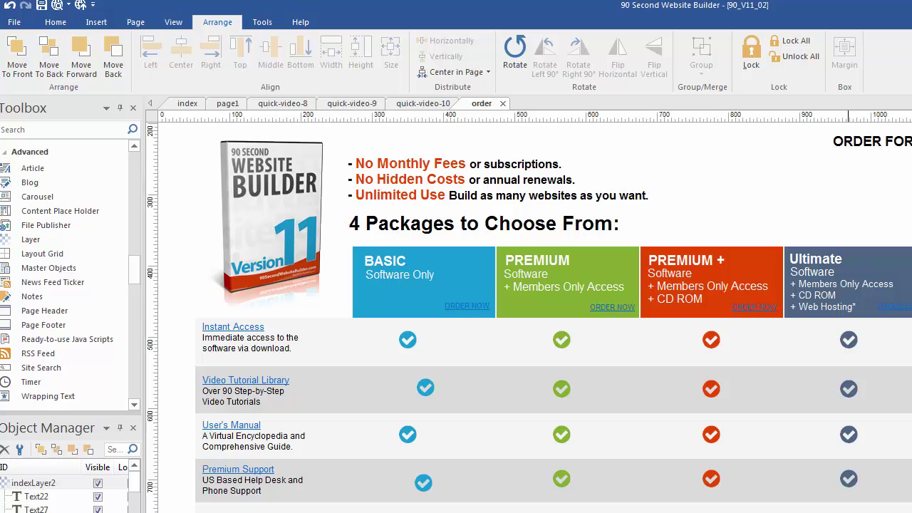
Step: Align the centers of the four blue check marks in the BASIC column with the Instant Access one
click(425, 484)
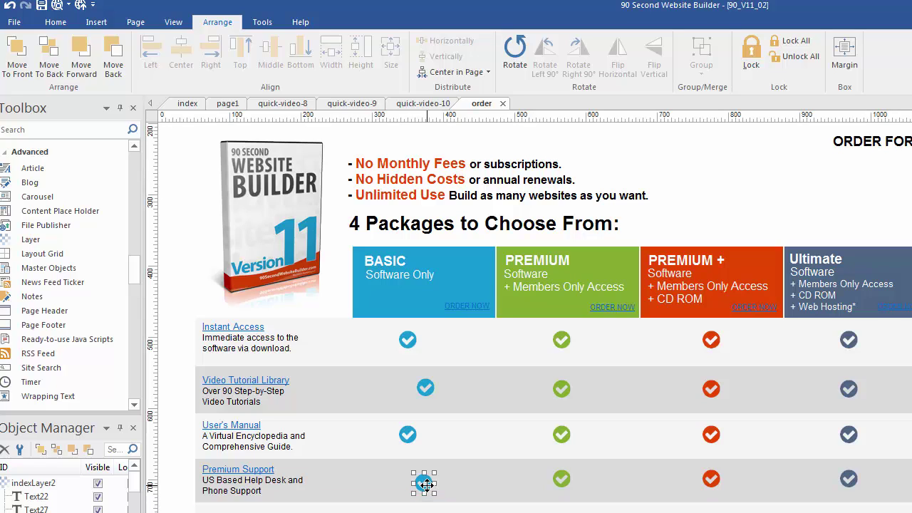
shift+click(408, 434)
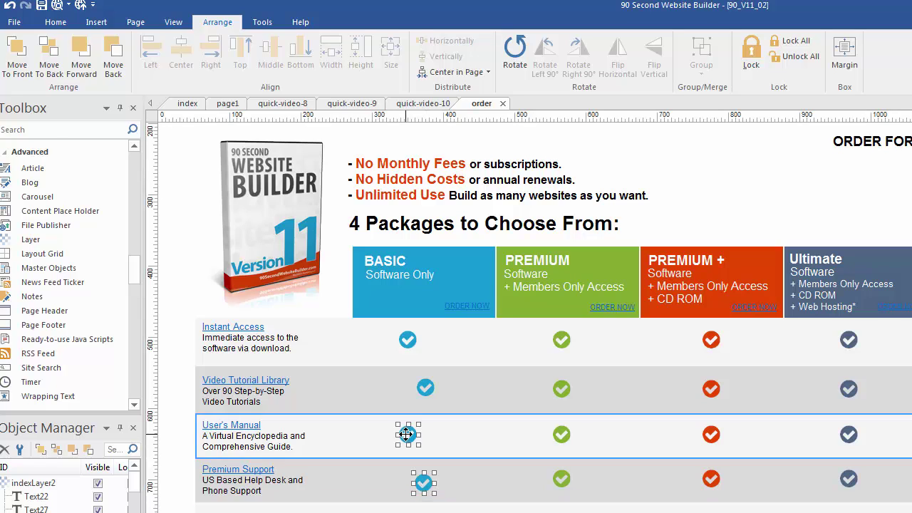
shift+click(424, 388)
shift+click(404, 340)
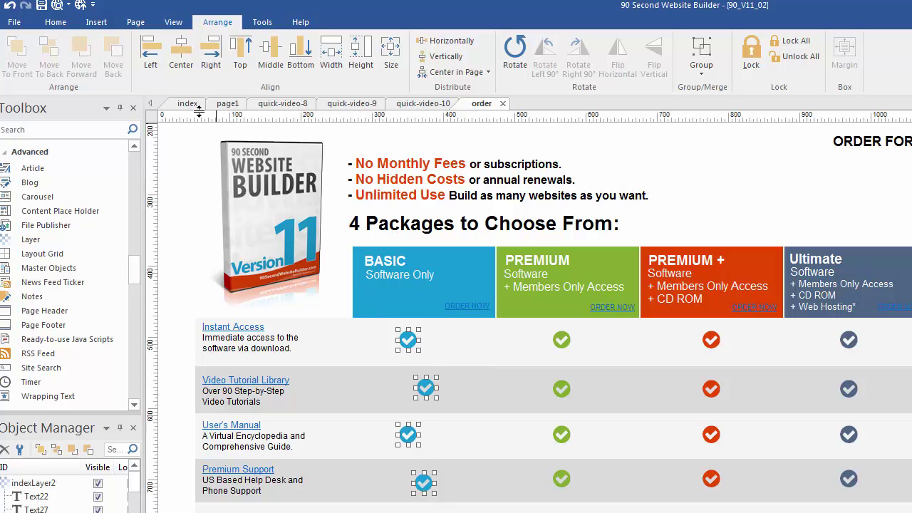
click(184, 55)
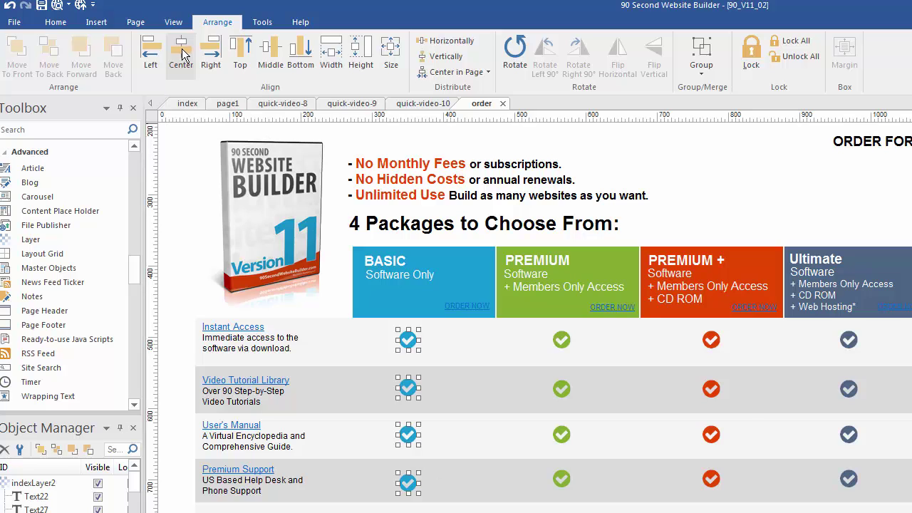
Step: Center the four blue check marks horizontally under the BASIC box, using the box as the alignment reference, and deselect everything
click(407, 339)
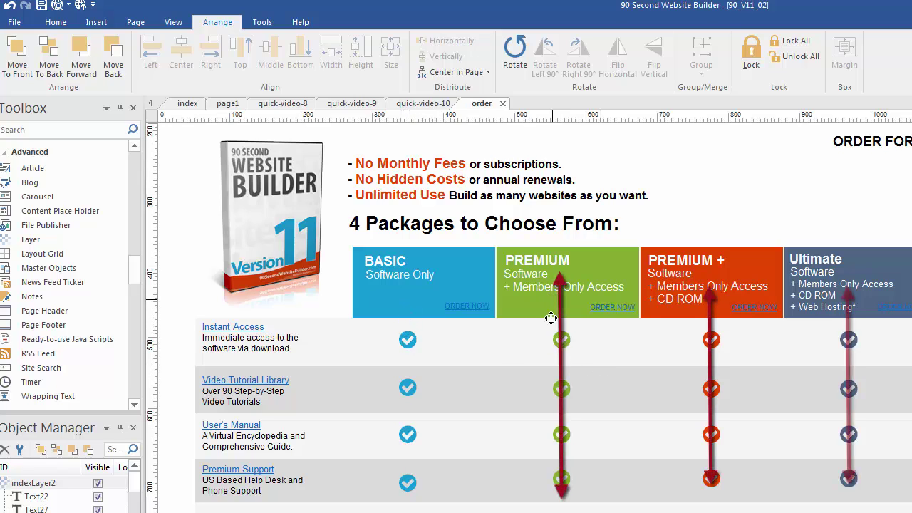
click(408, 339)
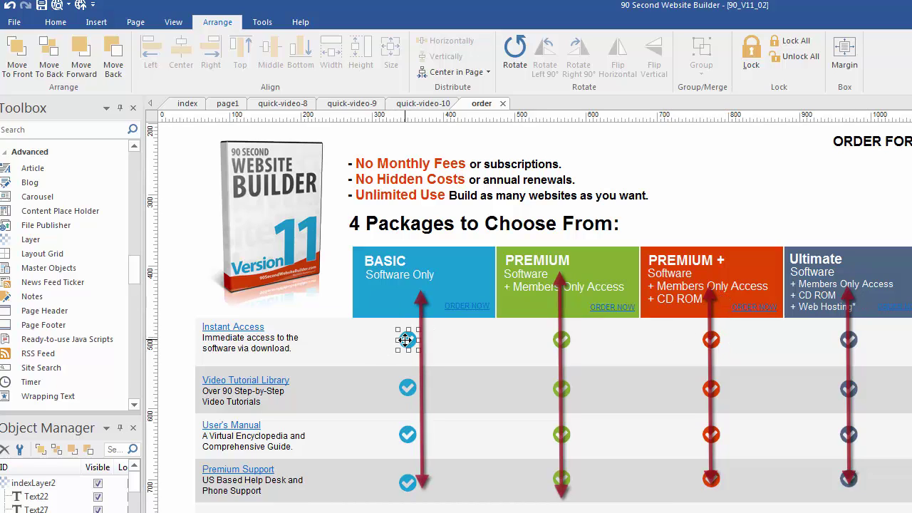
shift+click(408, 388)
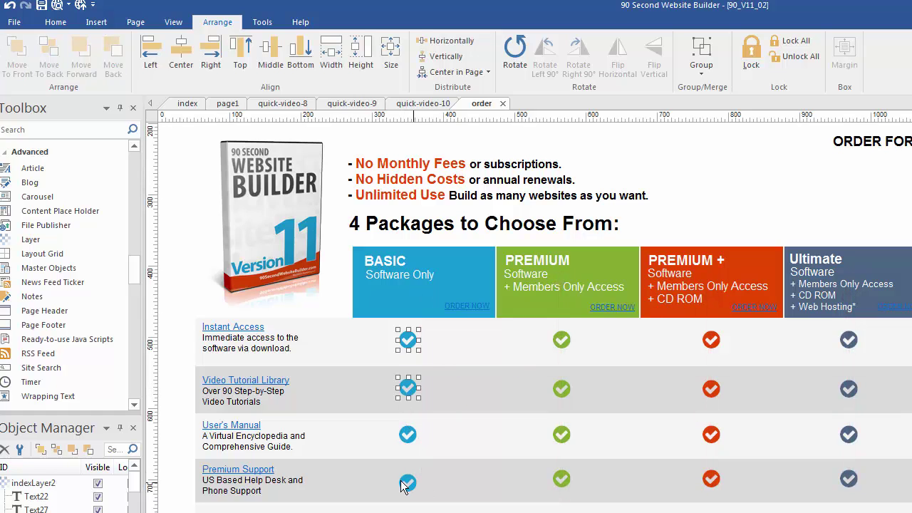
shift+click(408, 436)
shift+click(406, 483)
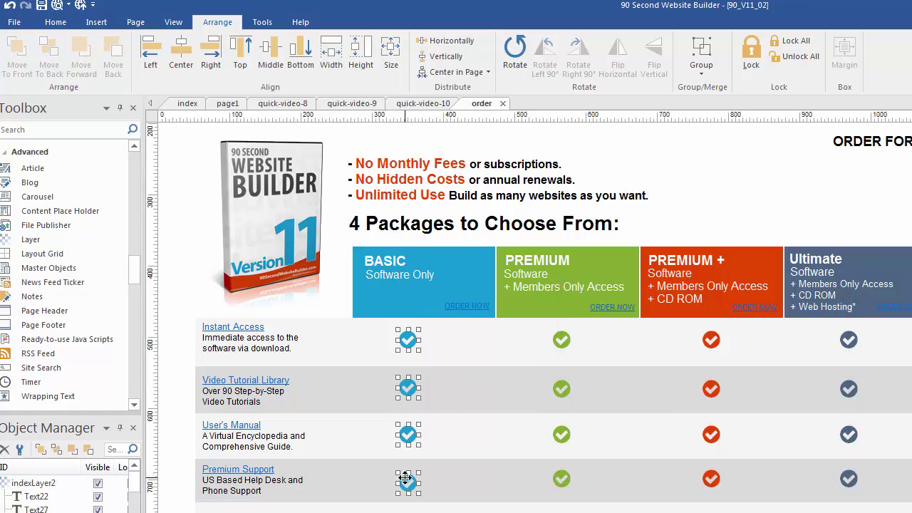
shift+click(411, 301)
click(183, 60)
key(Escape)
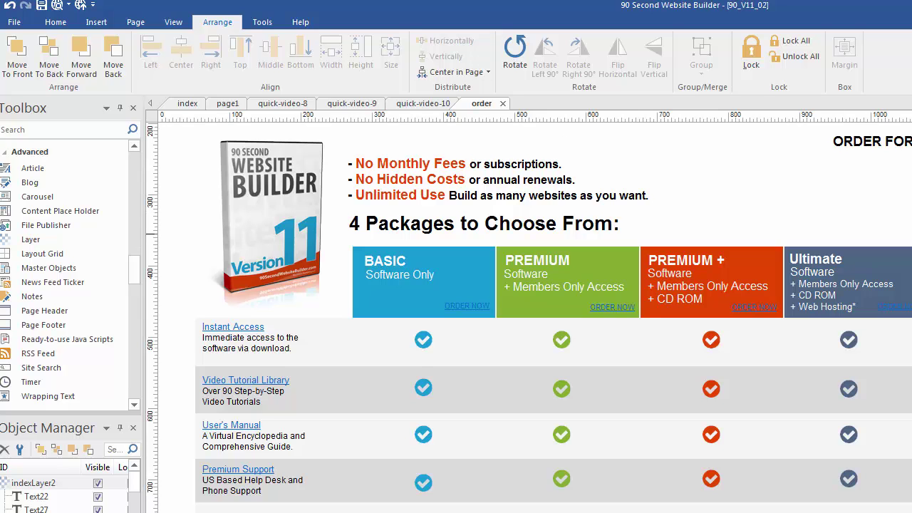
Step: Draw a blank layer below the software box image and position it over the first feature descriptions of the table
scroll(528, 317, up, 4)
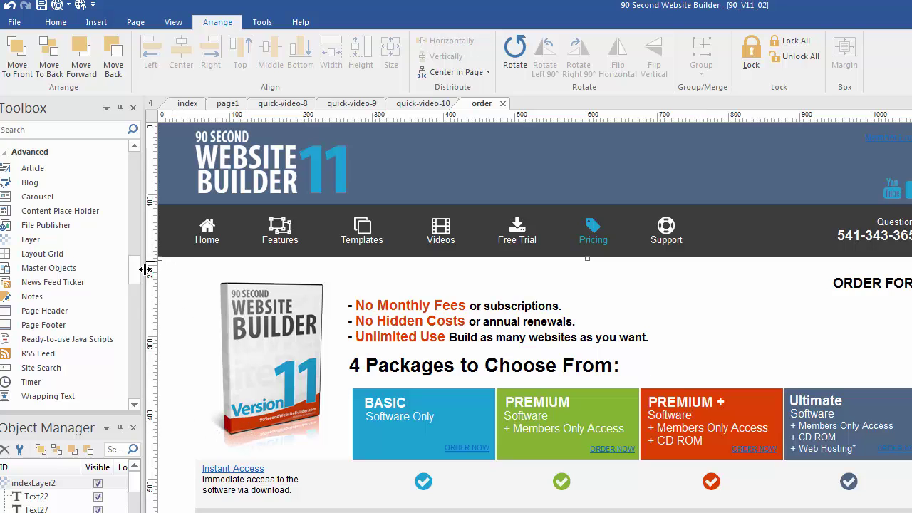
scroll(527, 313, down, 5)
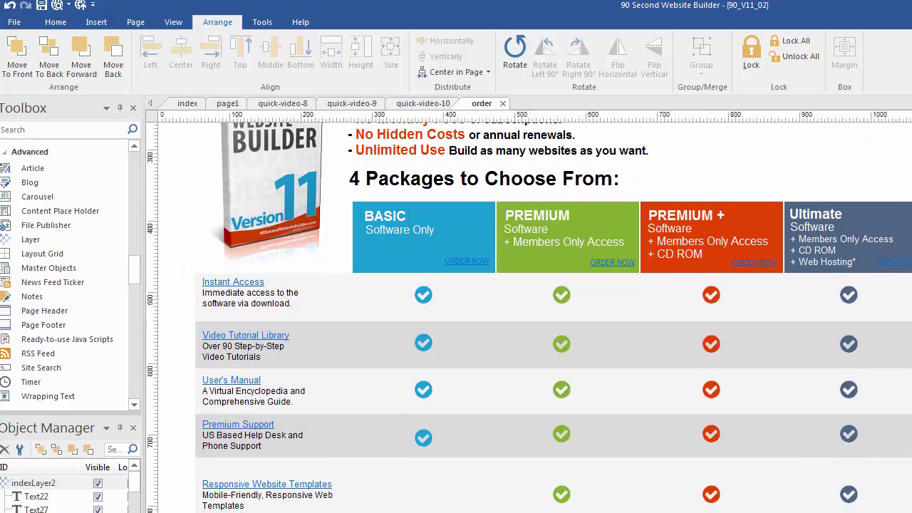
drag(136, 285, 397, 410)
click(31, 221)
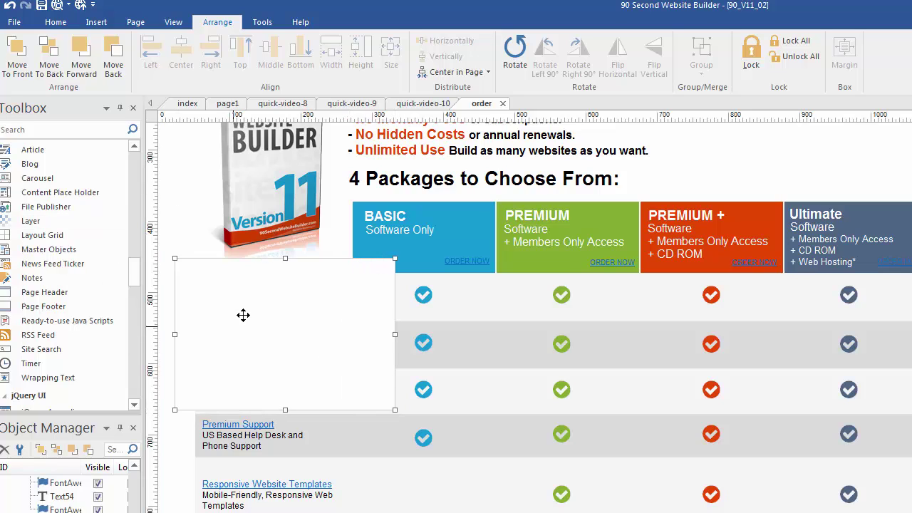
drag(243, 315, 246, 352)
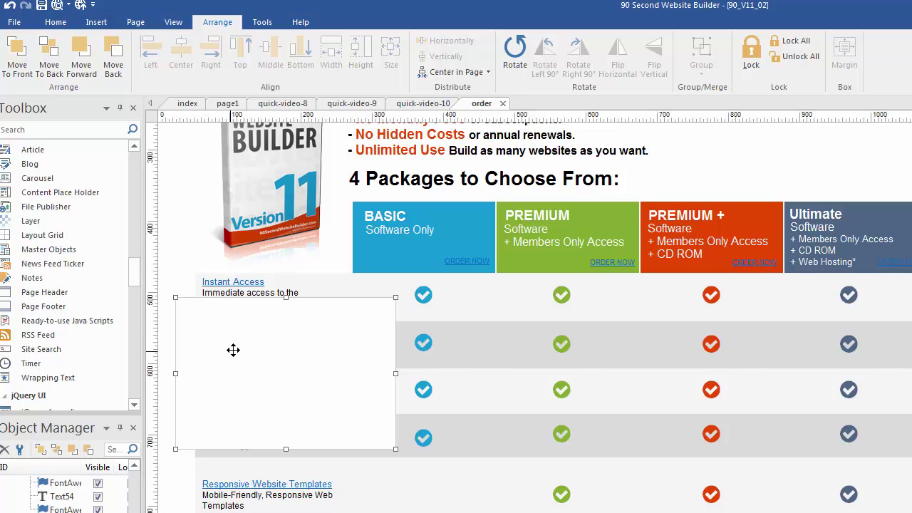
drag(236, 349, 291, 315)
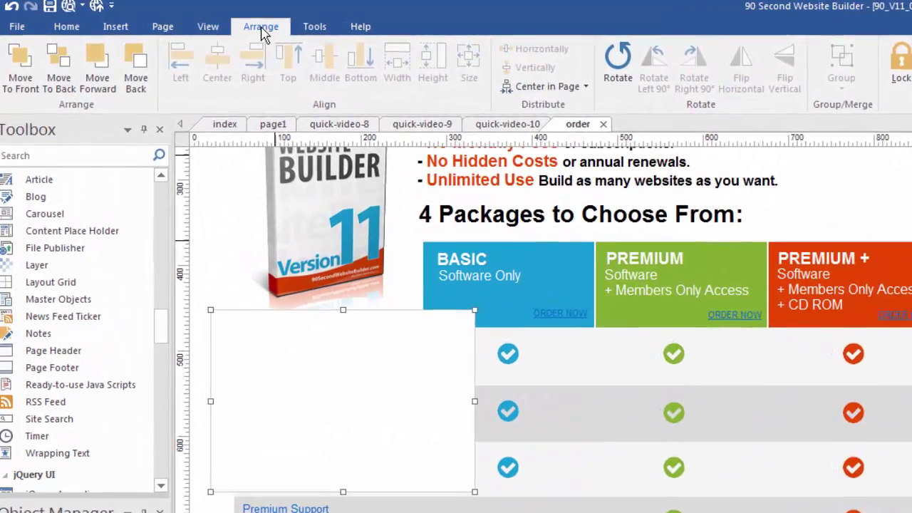
mouse_move(277, 356)
mouse_down()
mouse_move(281, 382)
mouse_move(283, 359)
mouse_move(290, 368)
mouse_up()
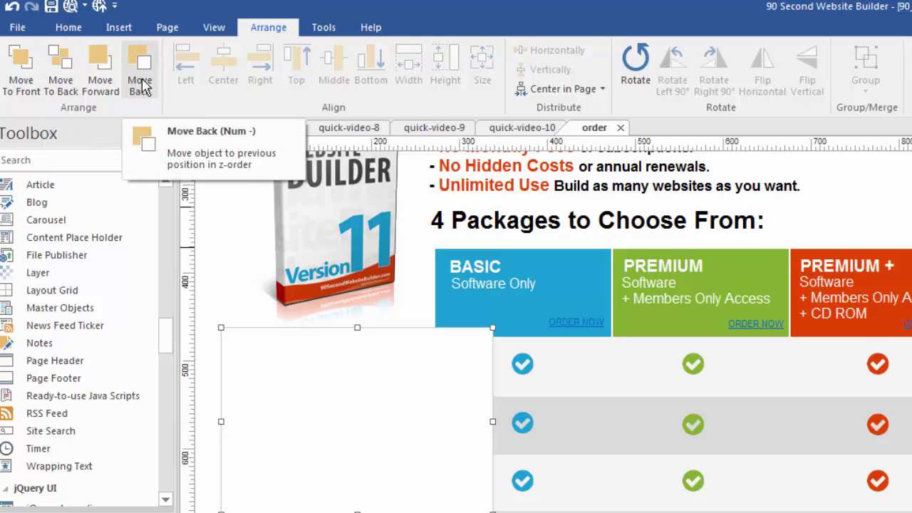
Step: Move the blank layer to the back of the stacking order and shift it slightly down
click(68, 80)
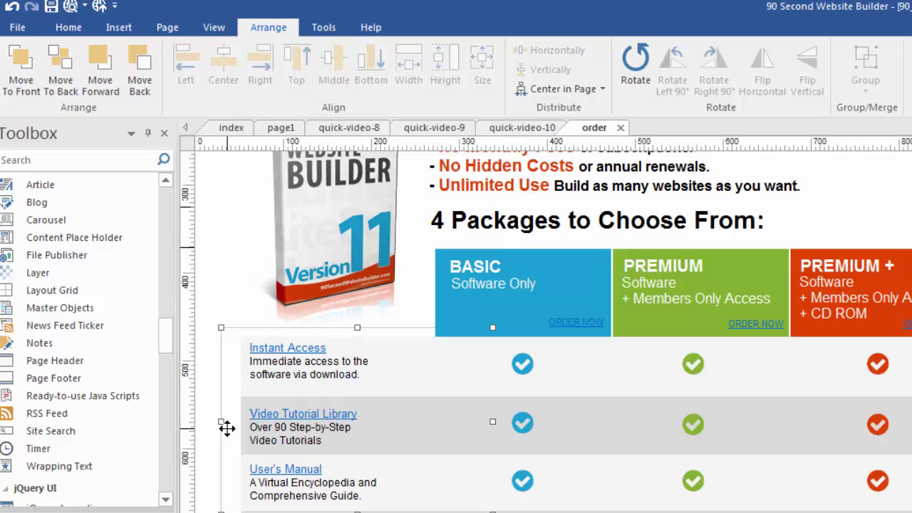
drag(223, 414, 214, 431)
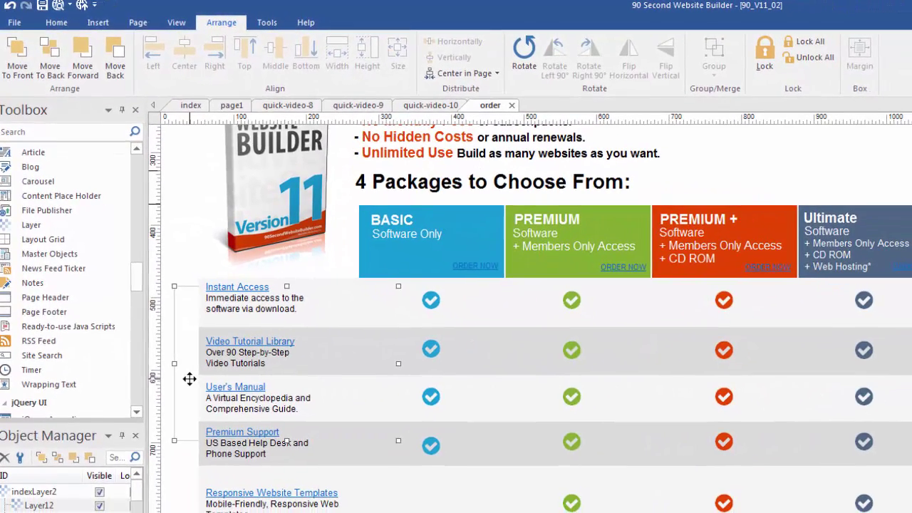
mouse_move(189, 379)
mouse_down()
mouse_move(187, 366)
mouse_move(191, 387)
mouse_up()
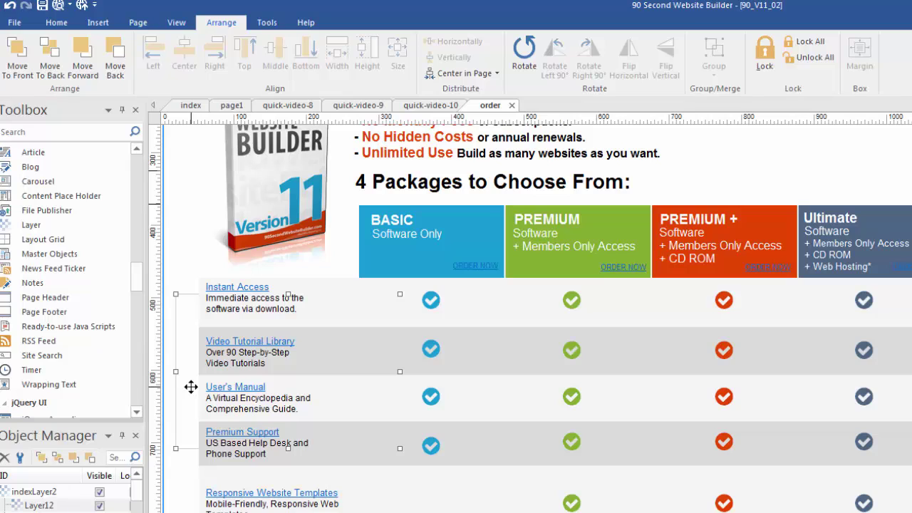
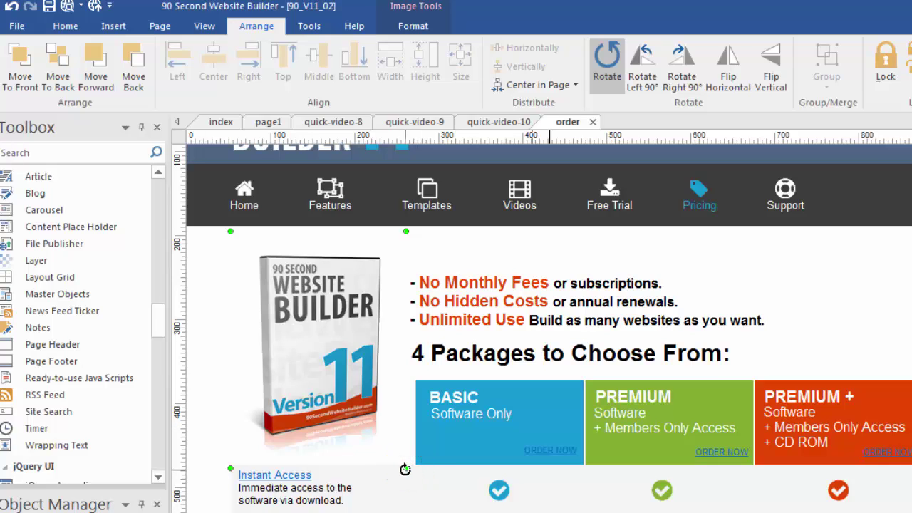
Step: Tilt the software box image slightly counterclockwise, rotate it left 90°, and rotate it right 90° again
drag(405, 469, 428, 446)
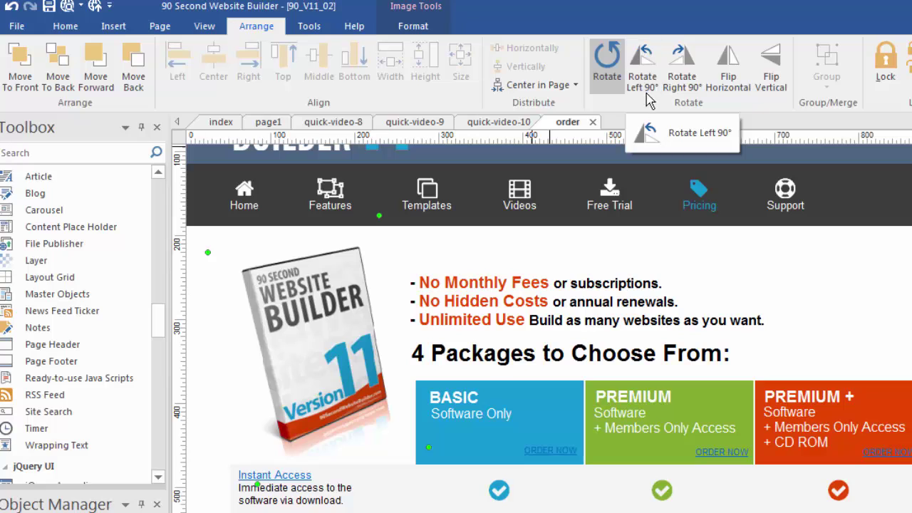
click(645, 68)
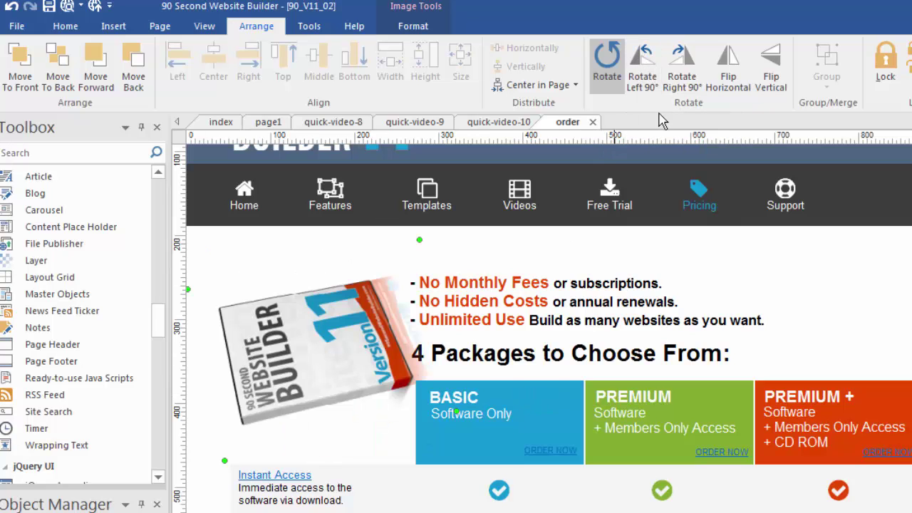
click(686, 72)
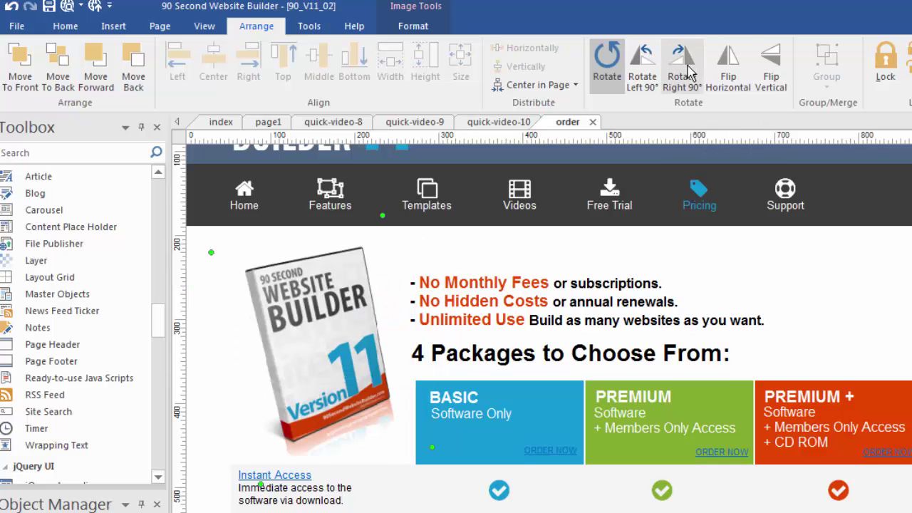
Step: Flip the software box image horizontally and vertically, and move it back one position in the stacking order
click(730, 74)
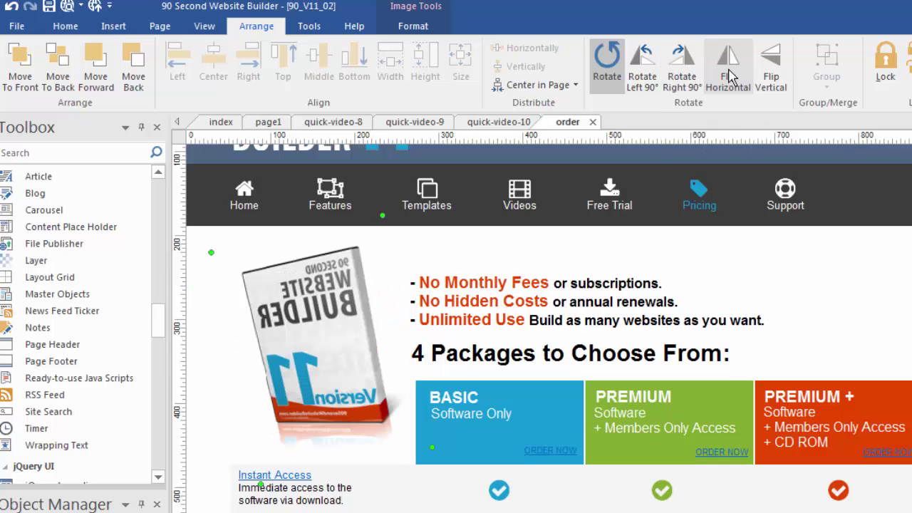
click(771, 74)
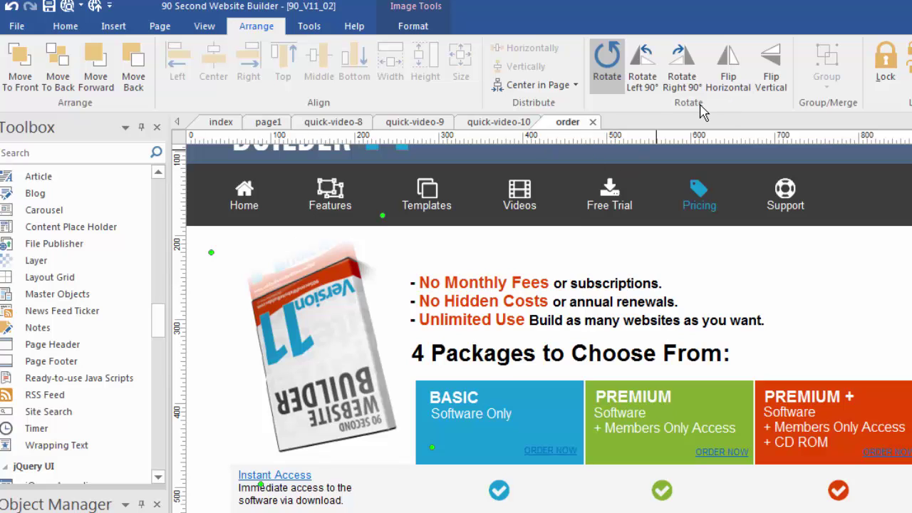
right_click(333, 316)
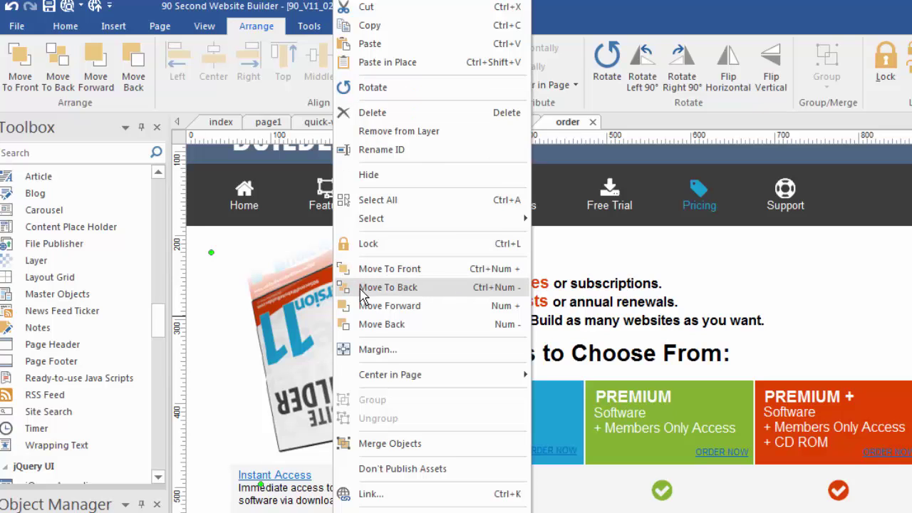
mouse_move(367, 381)
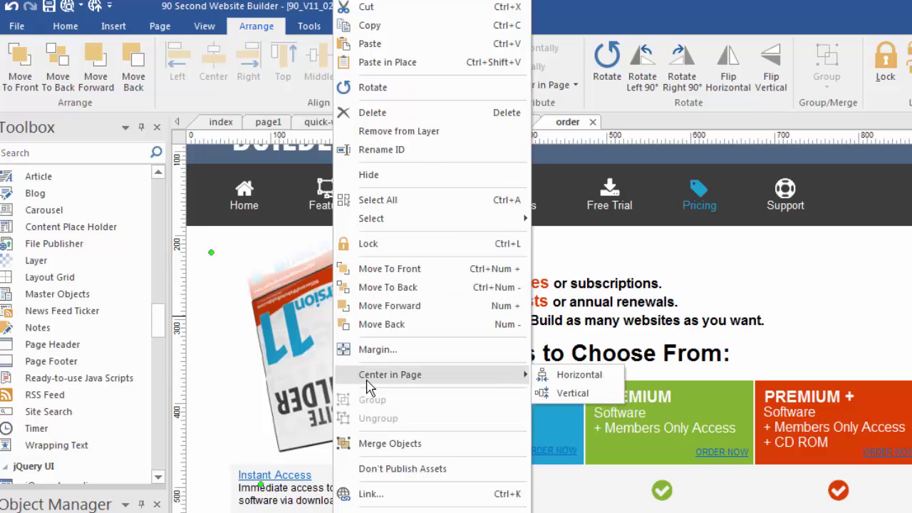
click(382, 324)
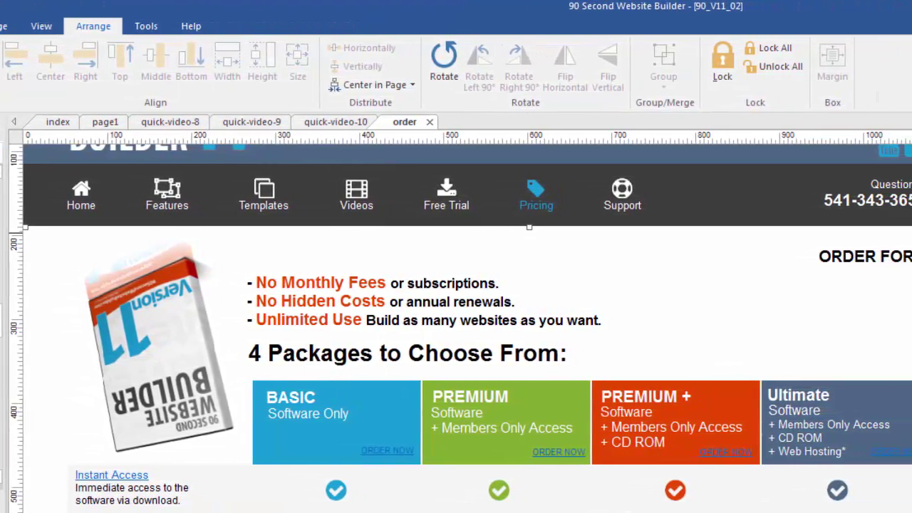
Step: Examine how the comparison table rows are built by selecting the Instant Access row's background layer, text and check marks individually
scroll(456, 327, down, 3)
scroll(456, 328, down, 1)
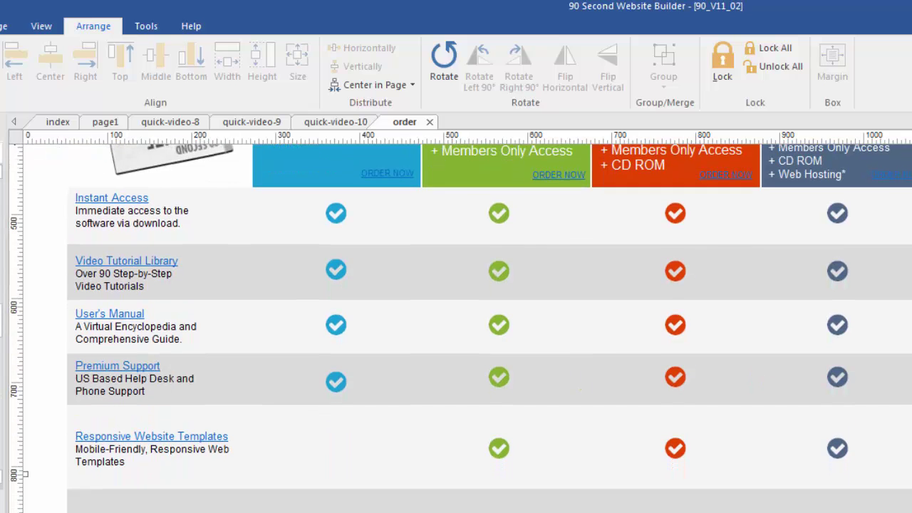
scroll(456, 328, up, 1)
scroll(456, 328, down, 1)
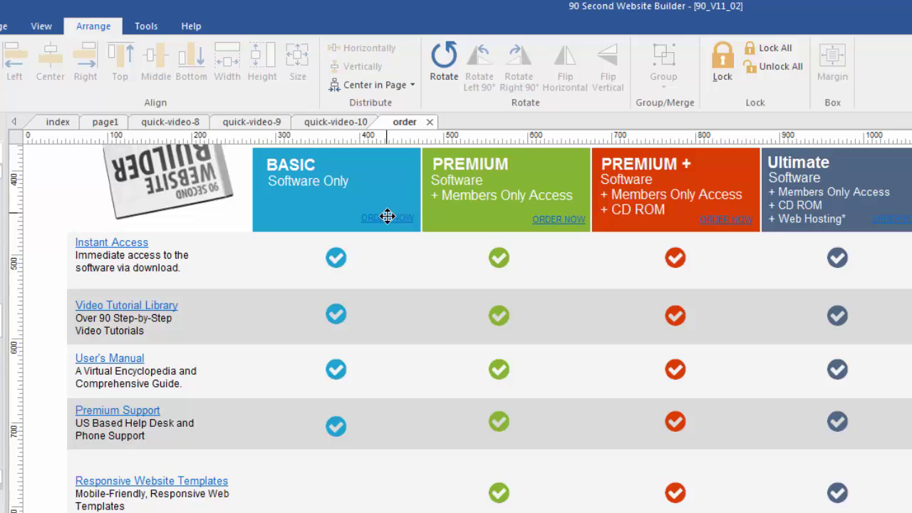
click(262, 281)
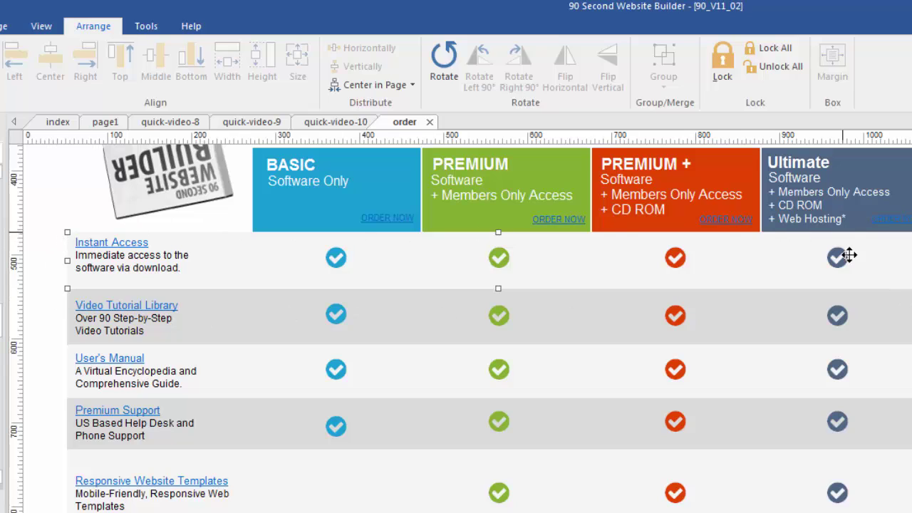
click(112, 242)
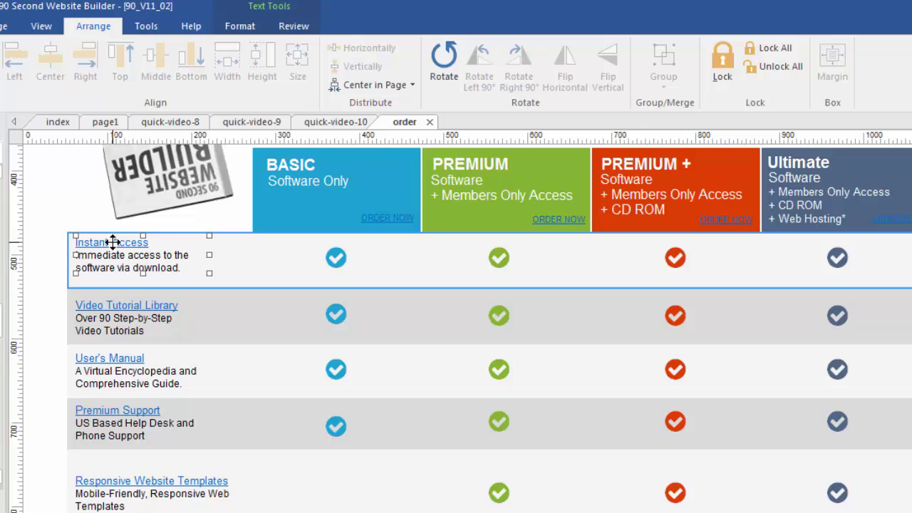
click(336, 258)
click(499, 258)
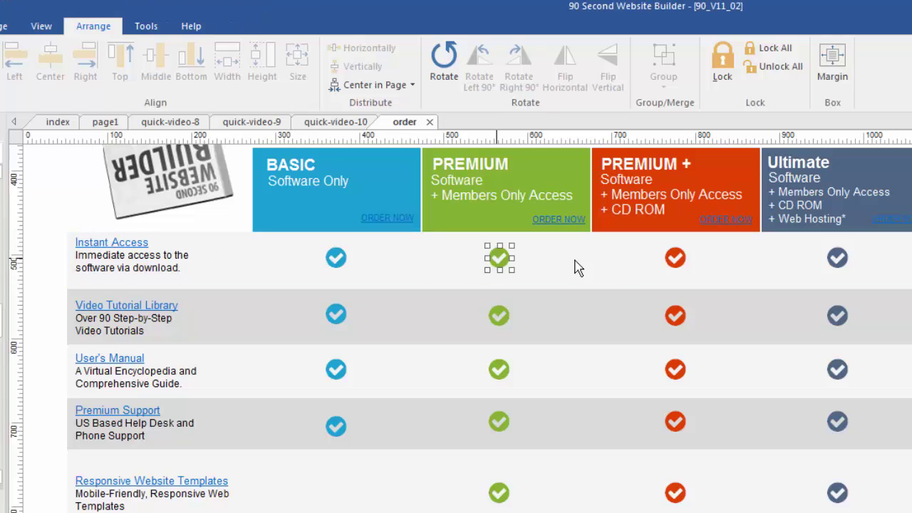
click(671, 260)
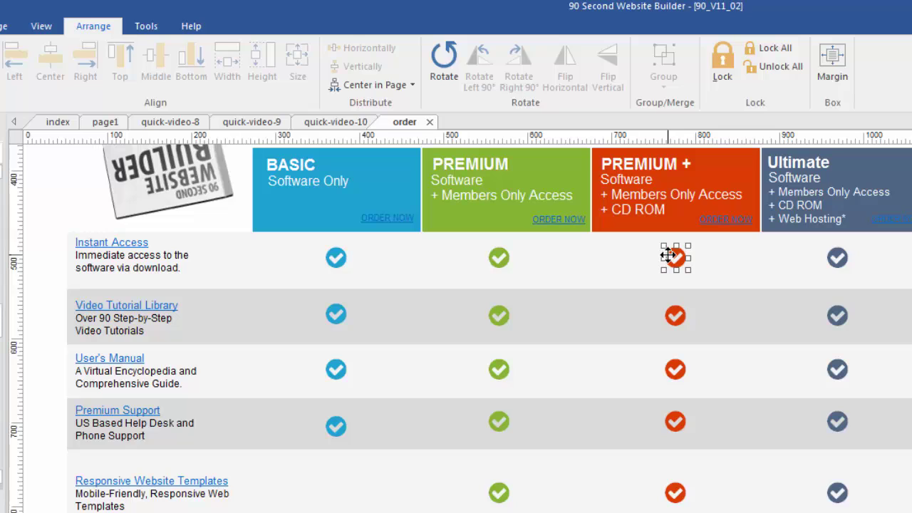
key(Escape)
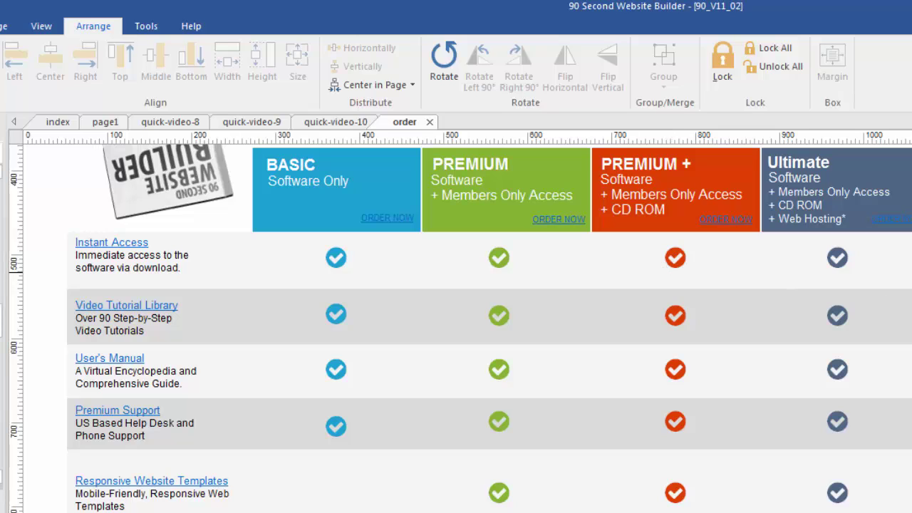
click(911, 268)
click(911, 306)
Step: Try moving the User's Manual row layer with its contents down and to the left, and undo the move
click(910, 368)
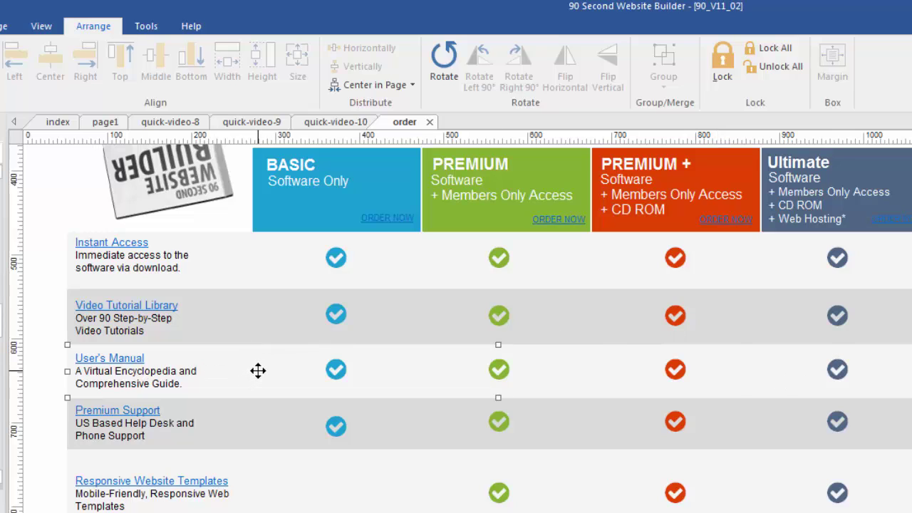
drag(258, 370, 236, 387)
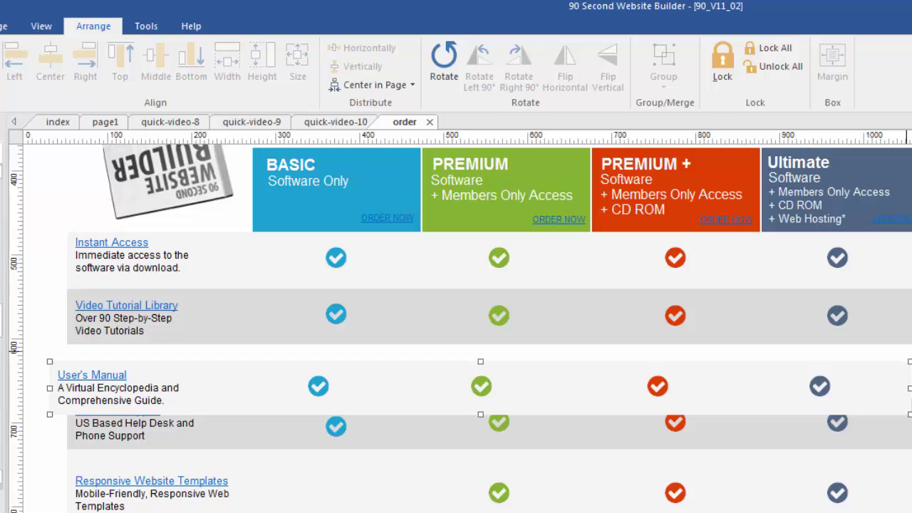
key(ctrl+z)
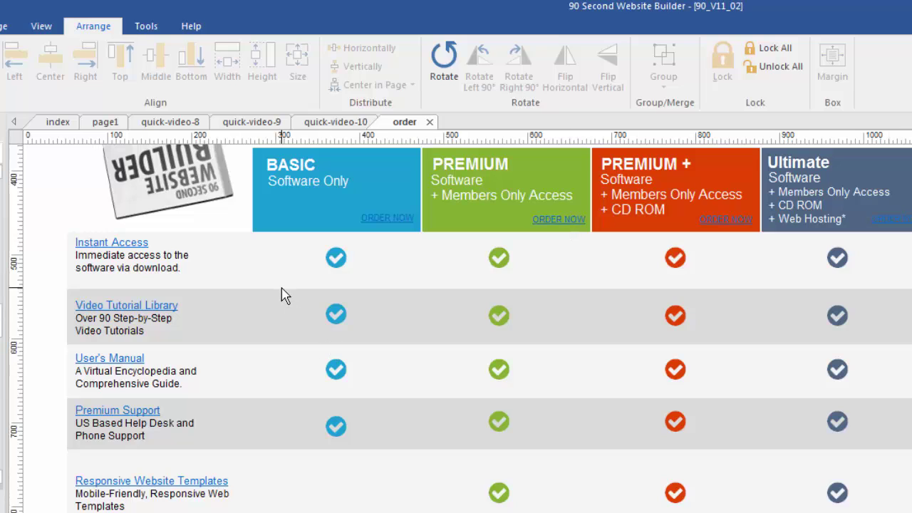
Step: Lock the background layer of the Premium Support row
click(255, 423)
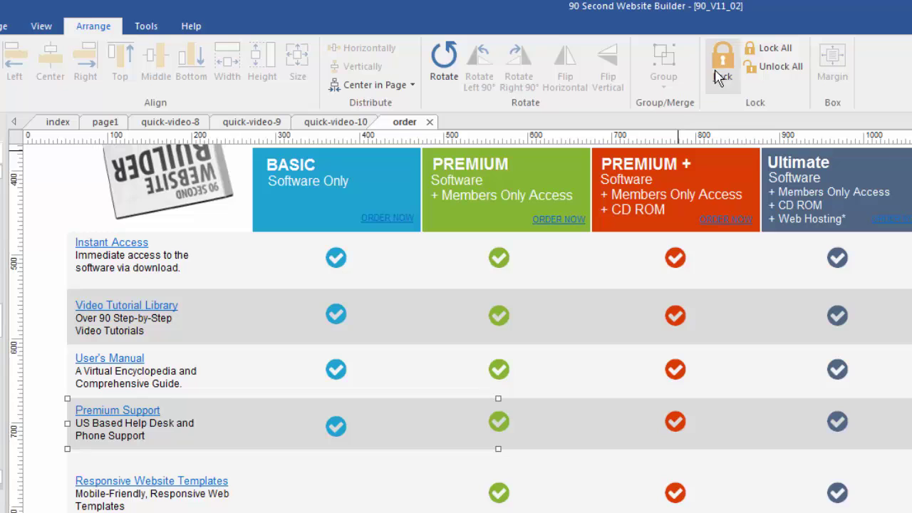
right_click(250, 414)
click(301, 221)
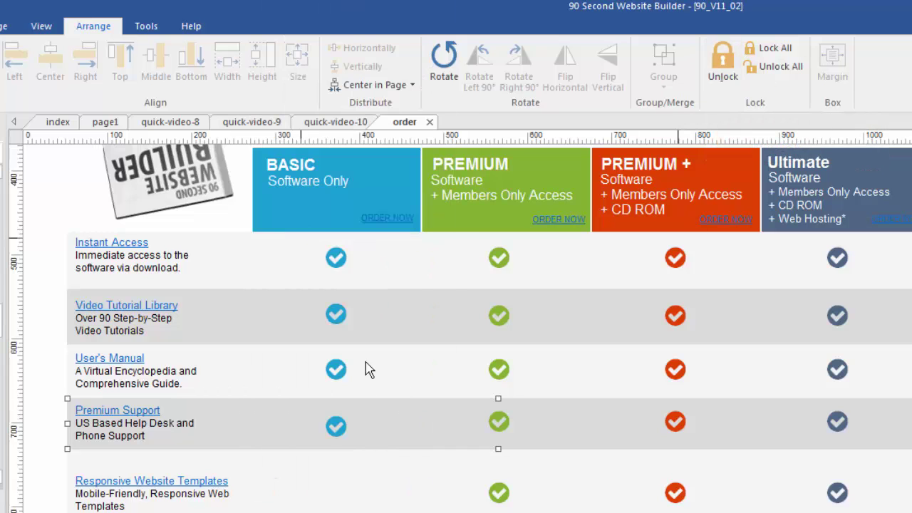
Step: Reselect the Premium Support row's locked background layer and unlock it
click(396, 457)
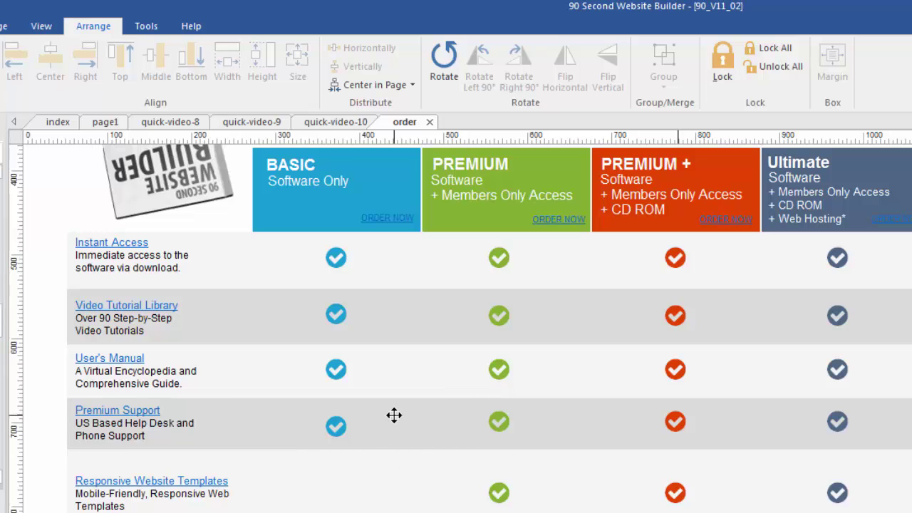
click(263, 417)
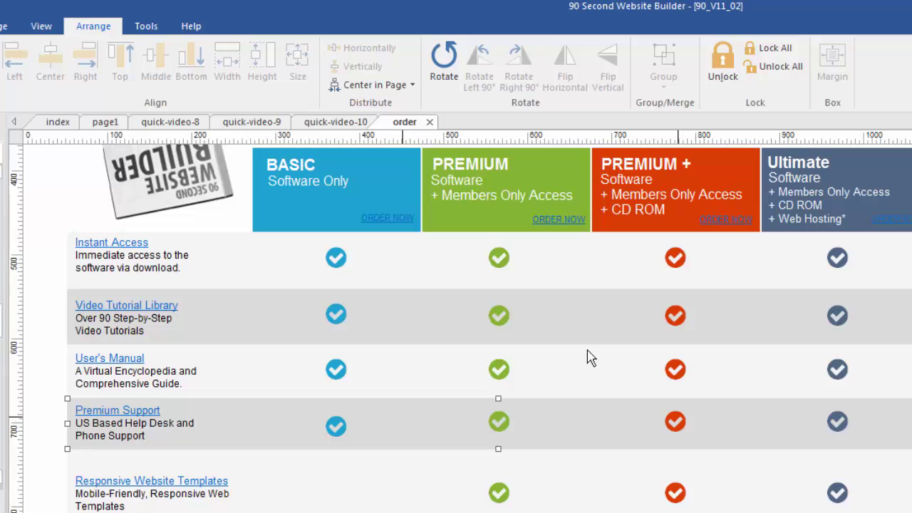
right_click(378, 424)
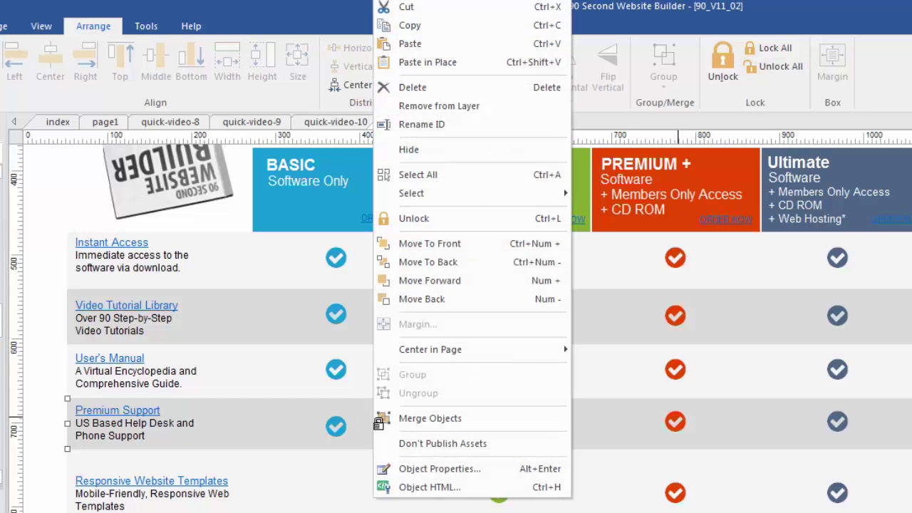
click(412, 218)
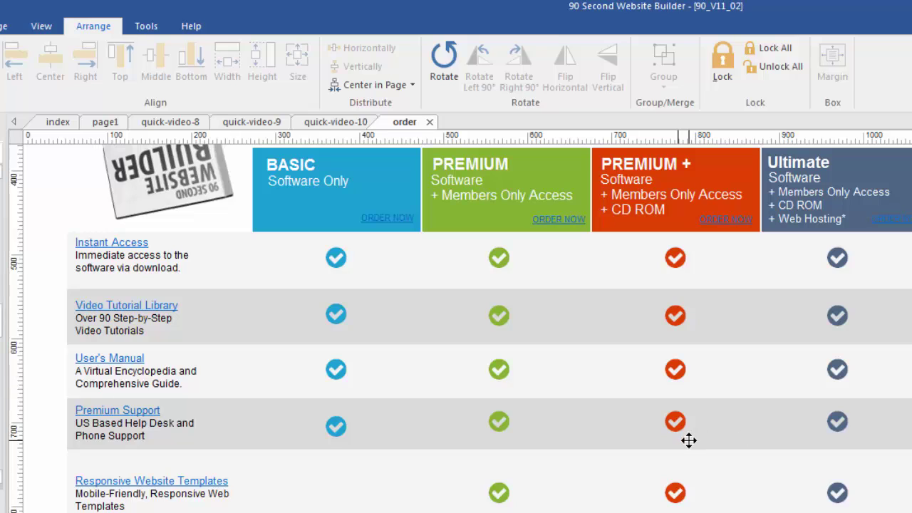
Step: Align the blue Basic check mark with the green Premium check mark by their middles in the Premium Support row
click(336, 426)
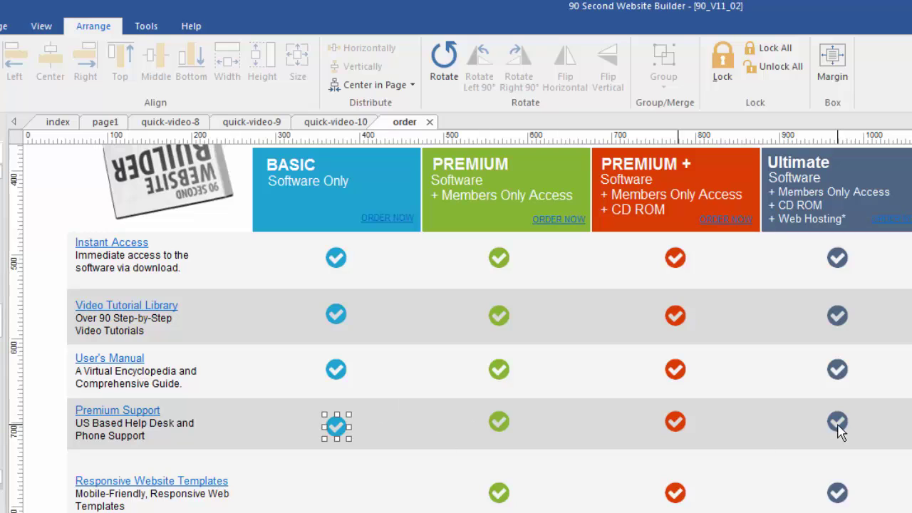
click(460, 456)
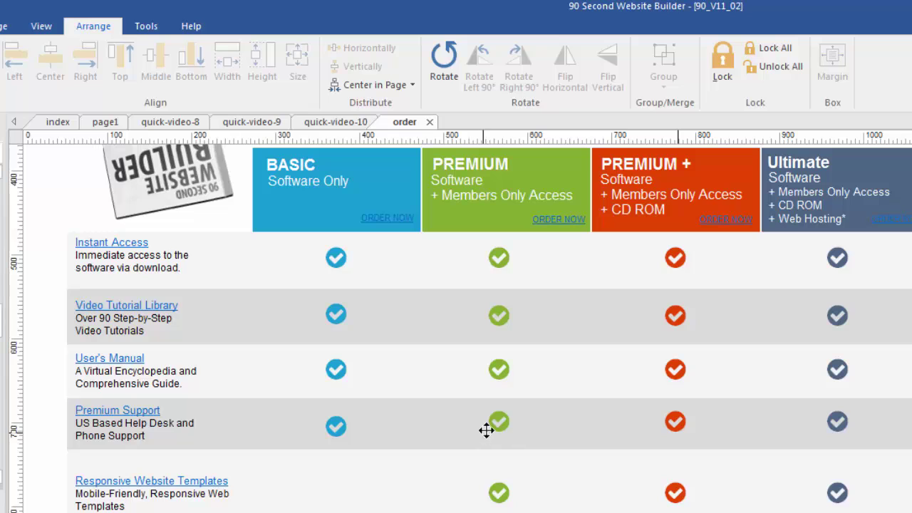
click(336, 426)
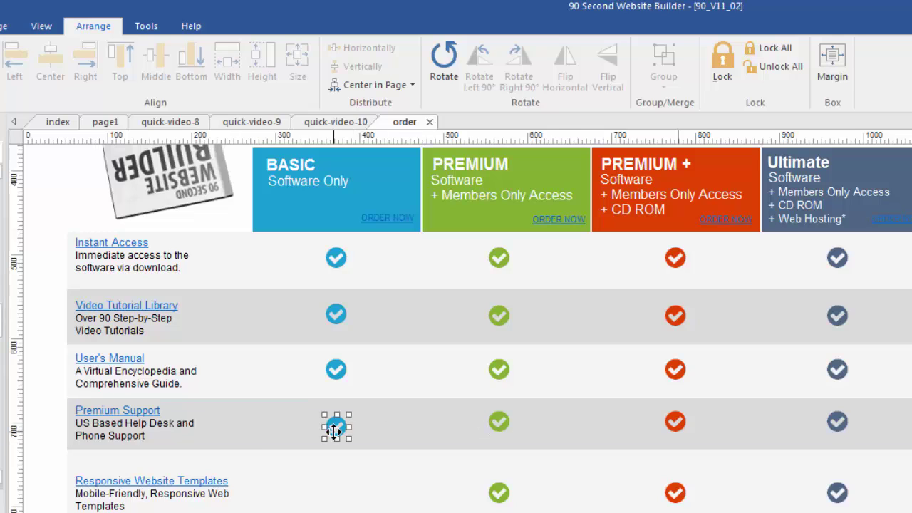
shift+click(498, 424)
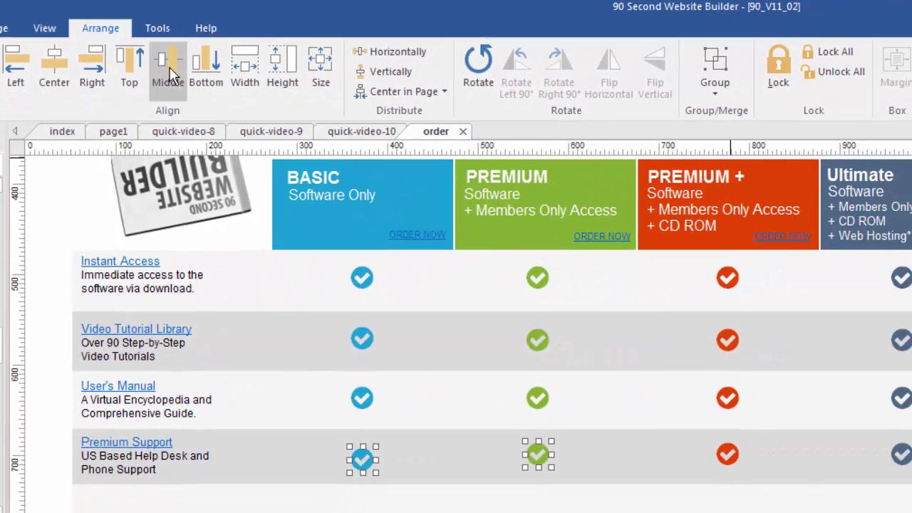
click(174, 65)
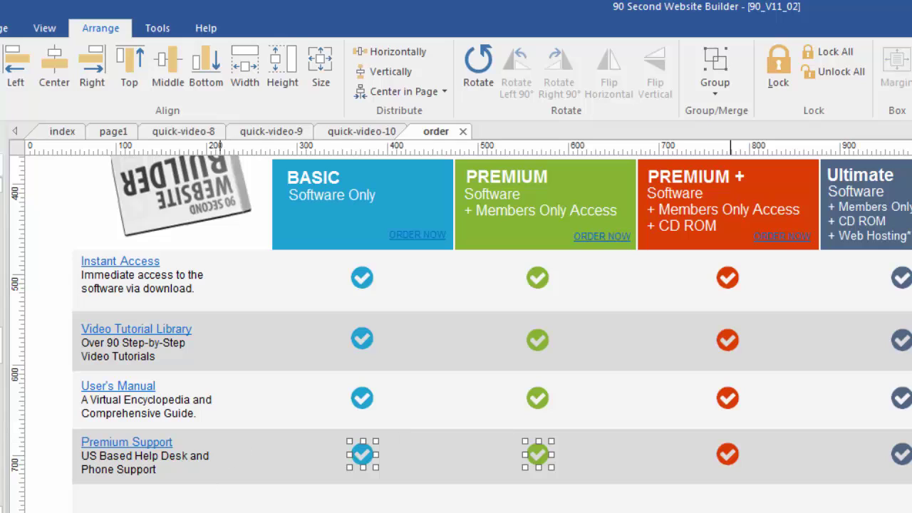
Step: Align the blue and green check marks of the User's Manual row by their middles and clear the selection
click(356, 394)
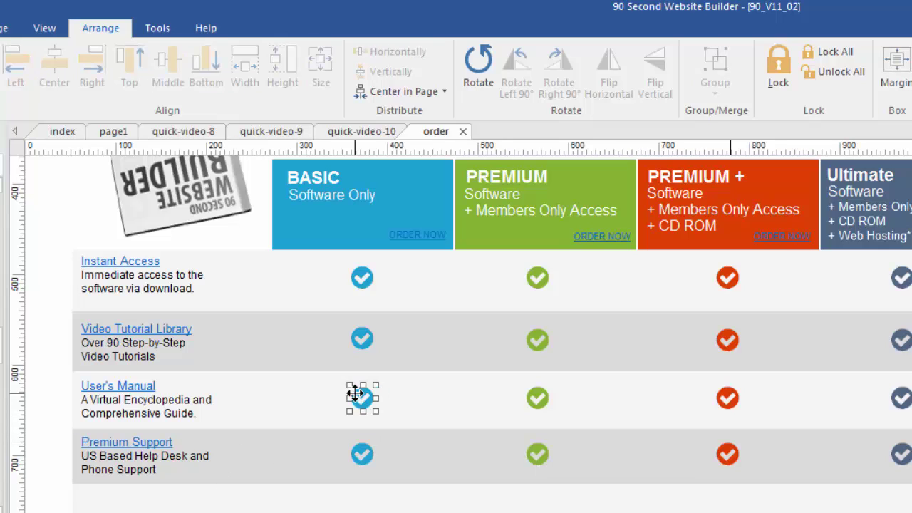
shift+click(538, 399)
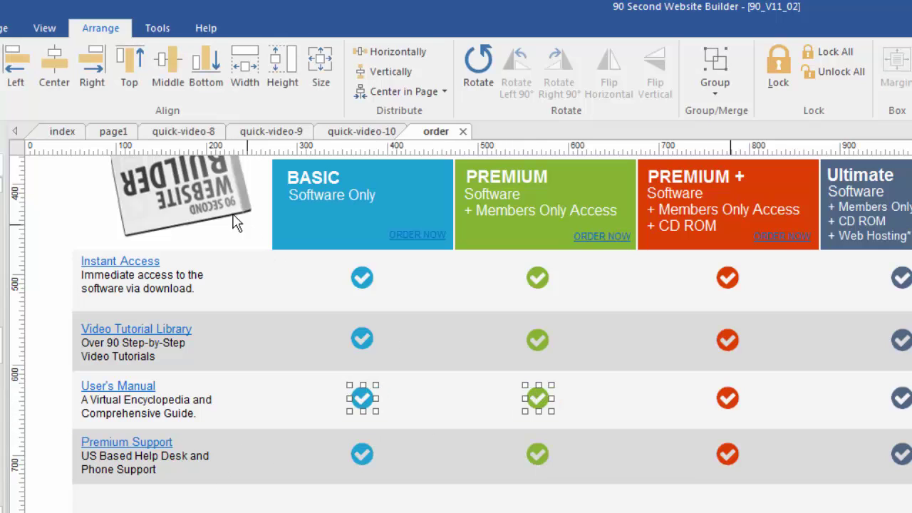
click(168, 71)
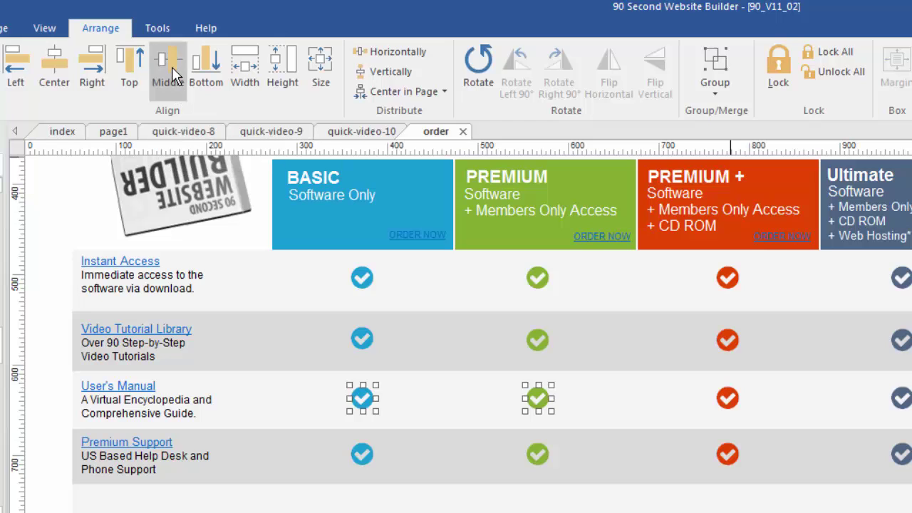
key(Escape)
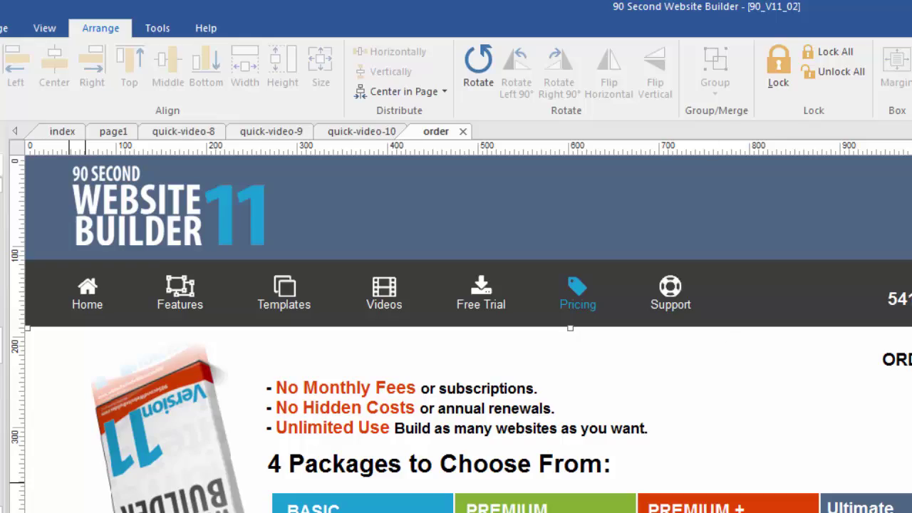
Step: Open the image properties of the flipped software box picture beside the package introduction
double_click(179, 462)
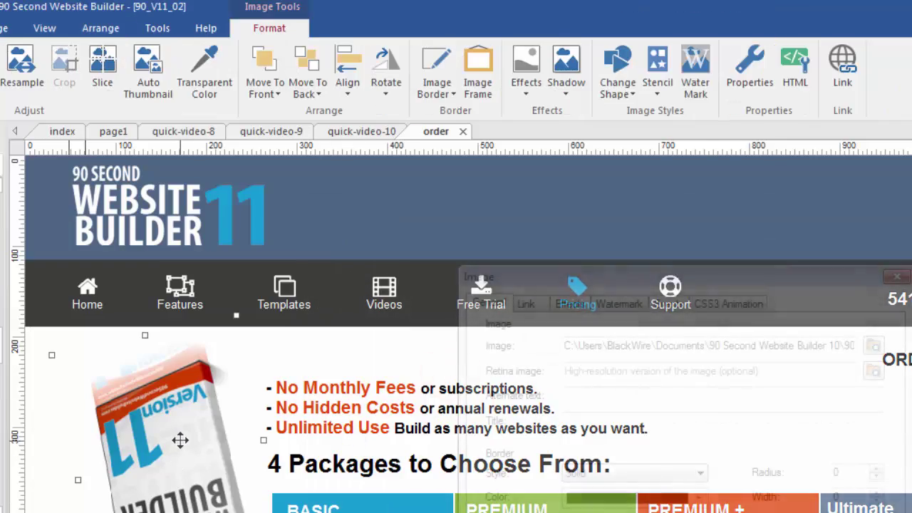